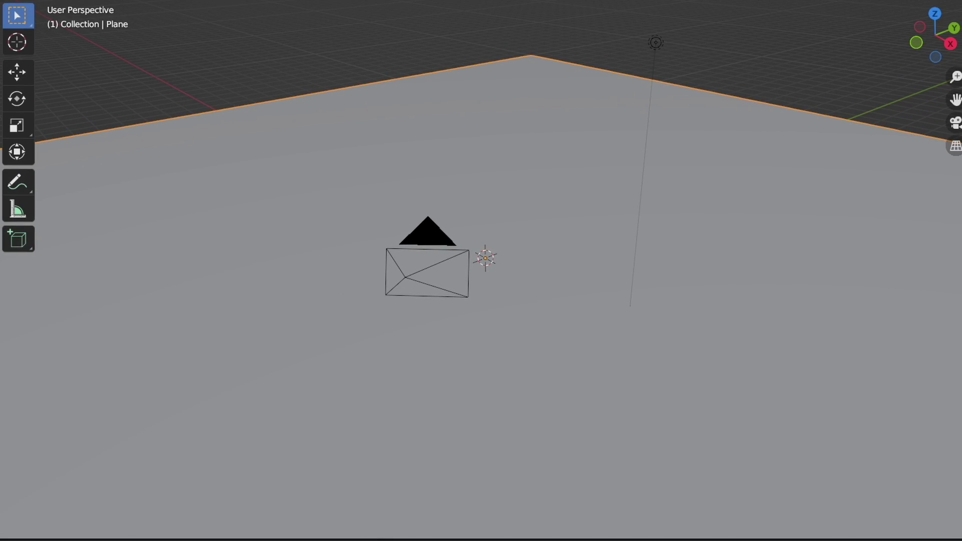
Subdivide the plane's mesh several times in Edit Mode into a dense grid
key("Tab")
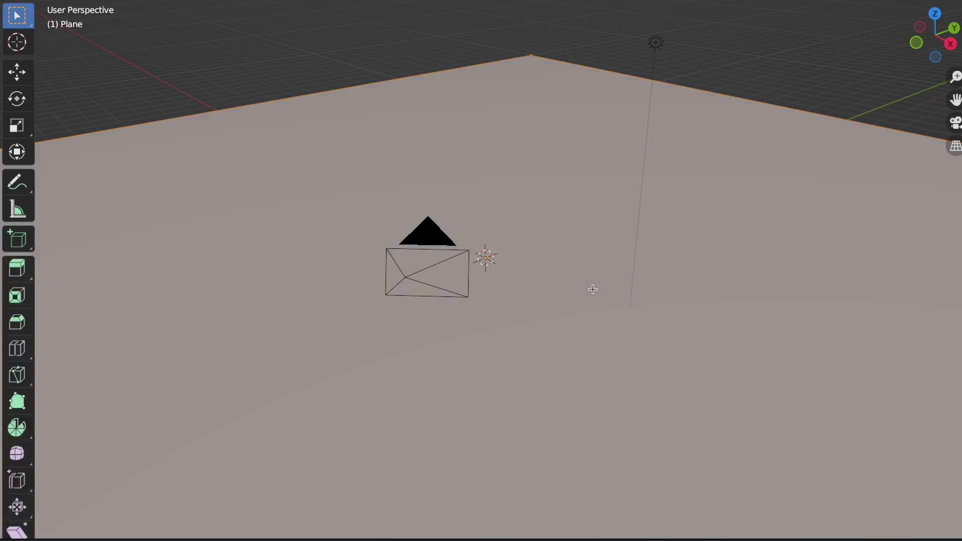
right_click(604, 296)
left_click(559, 260)
right_click(532, 258)
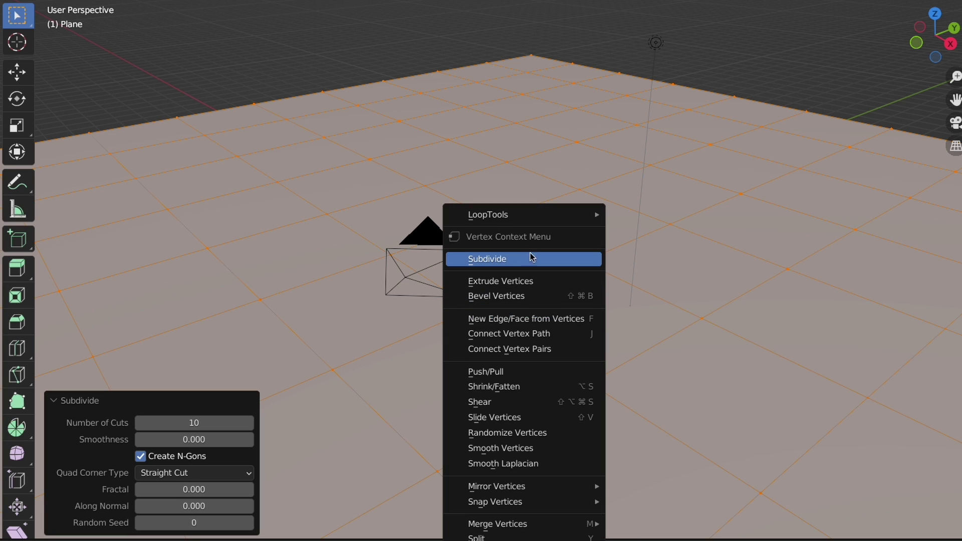
left_click(521, 258)
right_click(520, 257)
left_click(521, 258)
right_click(522, 258)
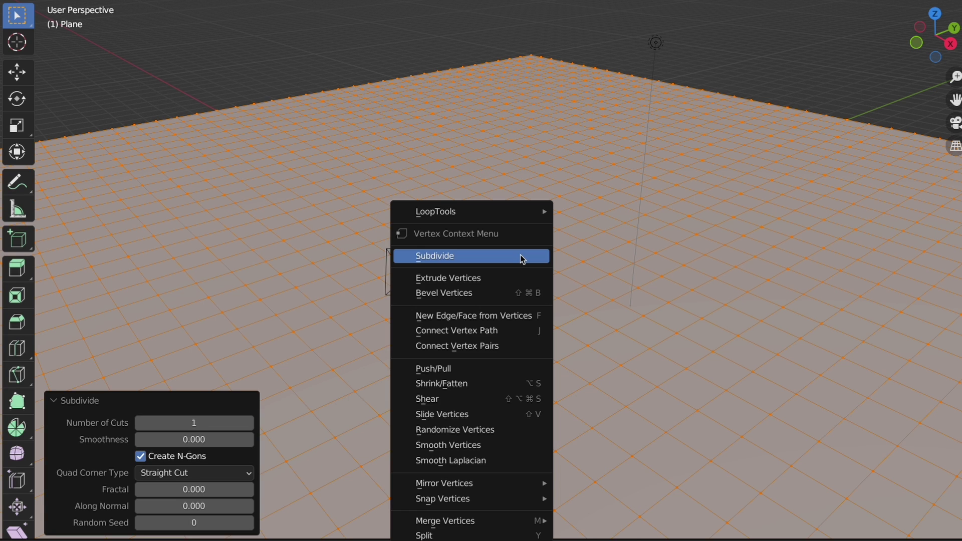
left_click(521, 258)
right_click(520, 256)
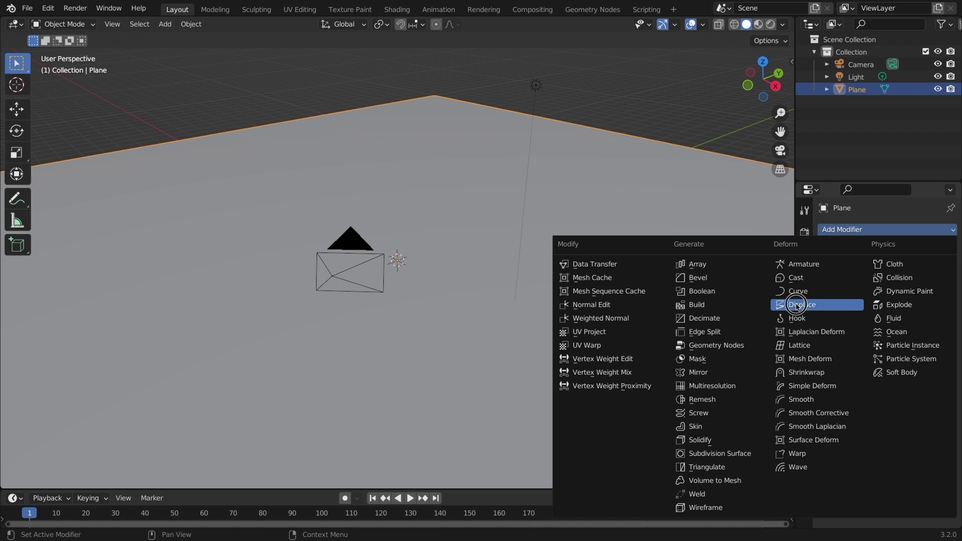
Add a Displace modifier with a new Clouds texture at strength 0.22
left_click(797, 306)
left_click(883, 267)
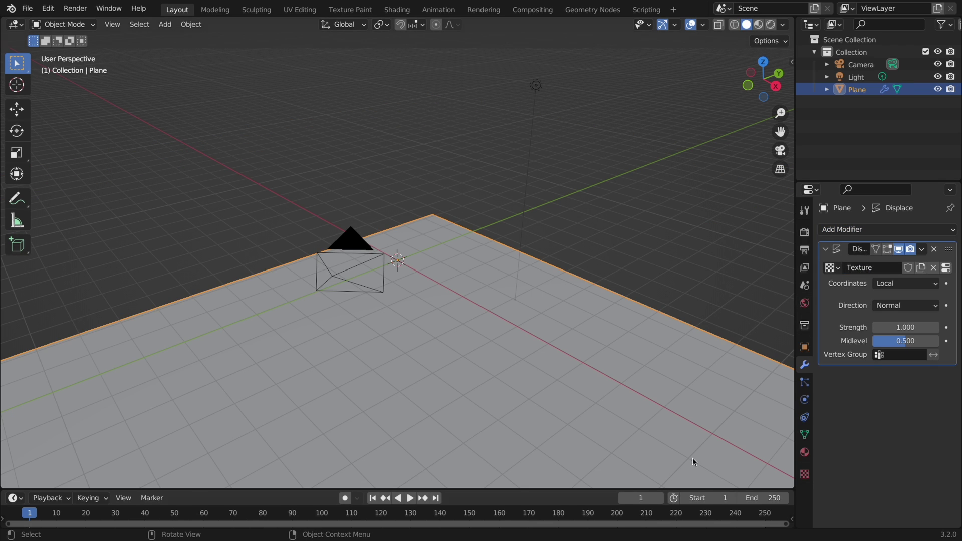
left_click(805, 474)
left_click(867, 448)
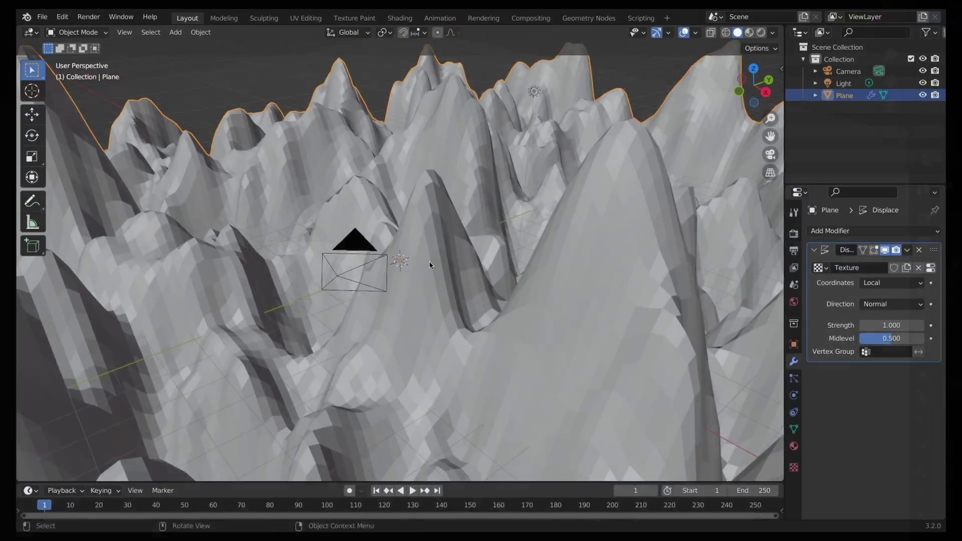
middle_click_drag(430, 265, 436, 265)
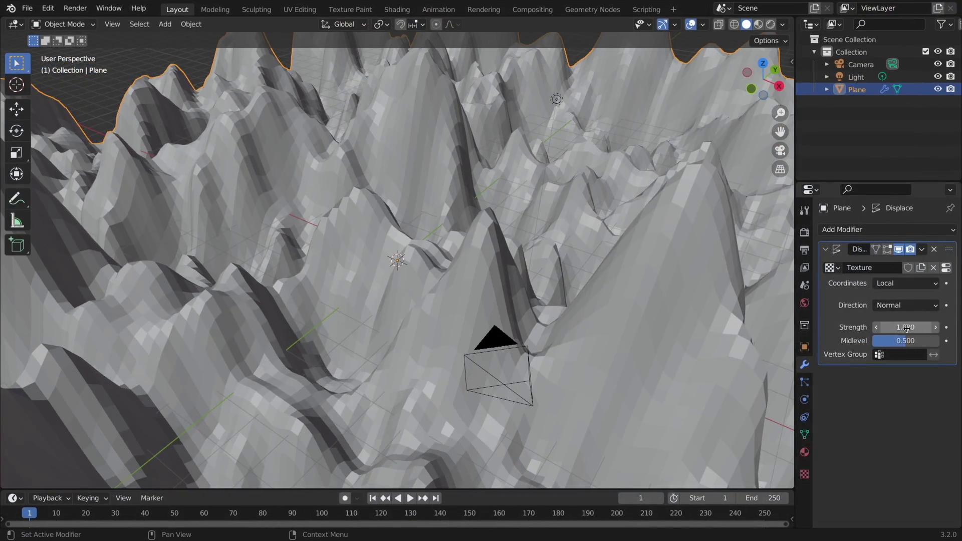
left_click_drag(905, 327, 866, 328)
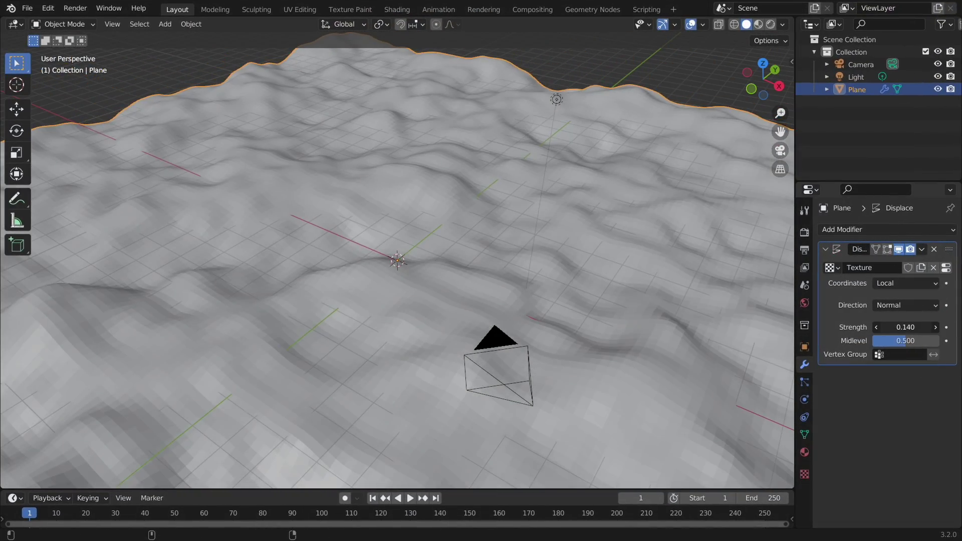
middle_click_drag(509, 309, 474, 303)
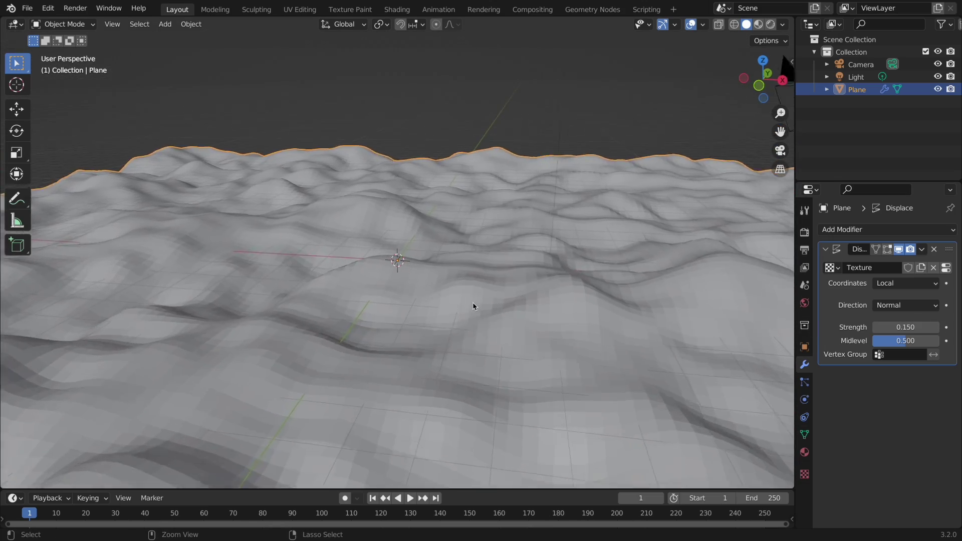
Check the terrain through the camera and add a Decimate modifier at ratio 0.12
key("KP_0")
key("shift+grave")
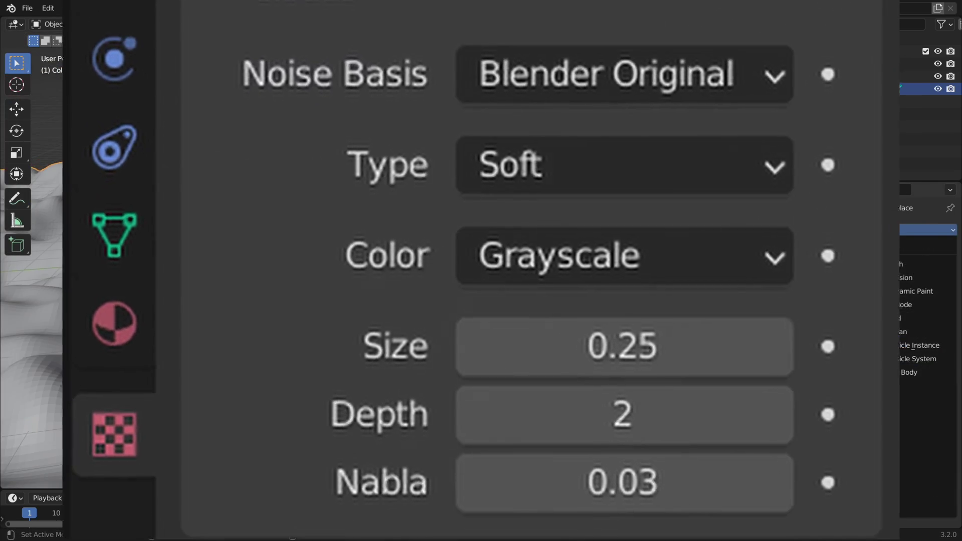
left_click(842, 230)
left_click(694, 320)
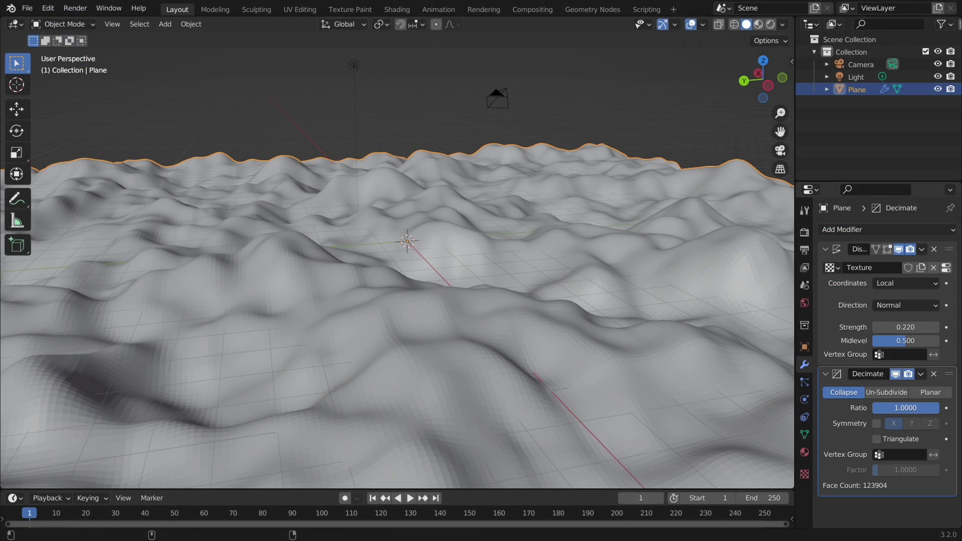
left_click_drag(920, 410, 898, 408)
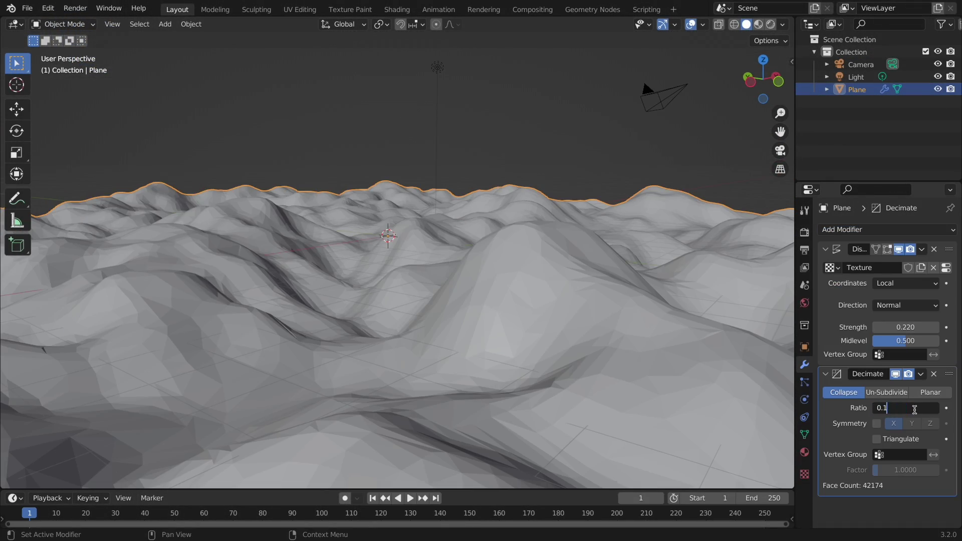
type("2")
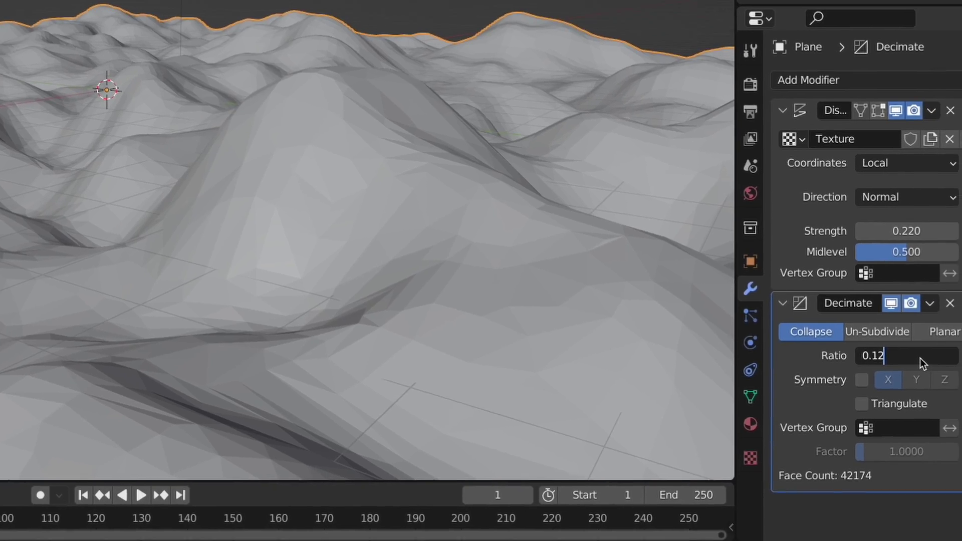
key("Return")
Add a cube, merge all its vertices at the centre, and extrude the vertex upward
key("shift+a")
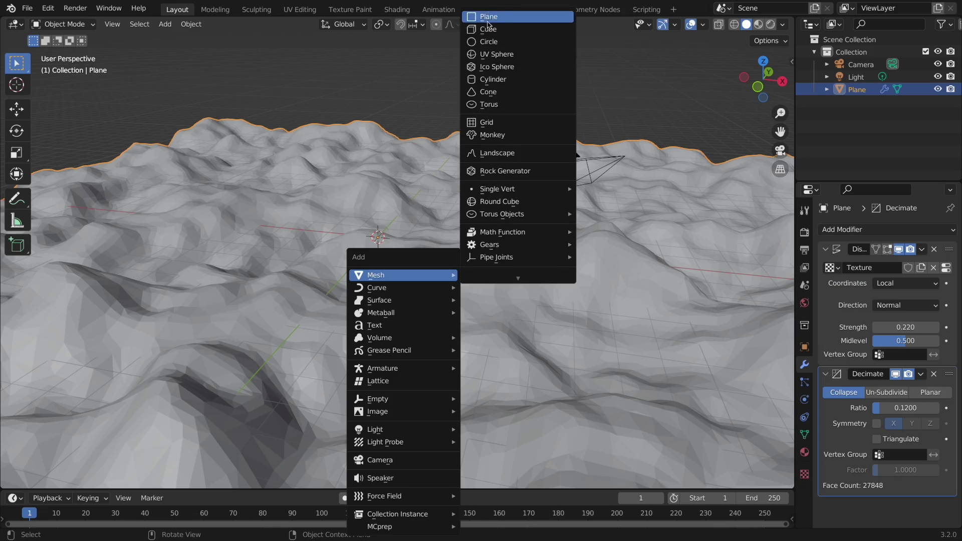
left_click(504, 28)
key("Tab")
key("m")
left_click(436, 238)
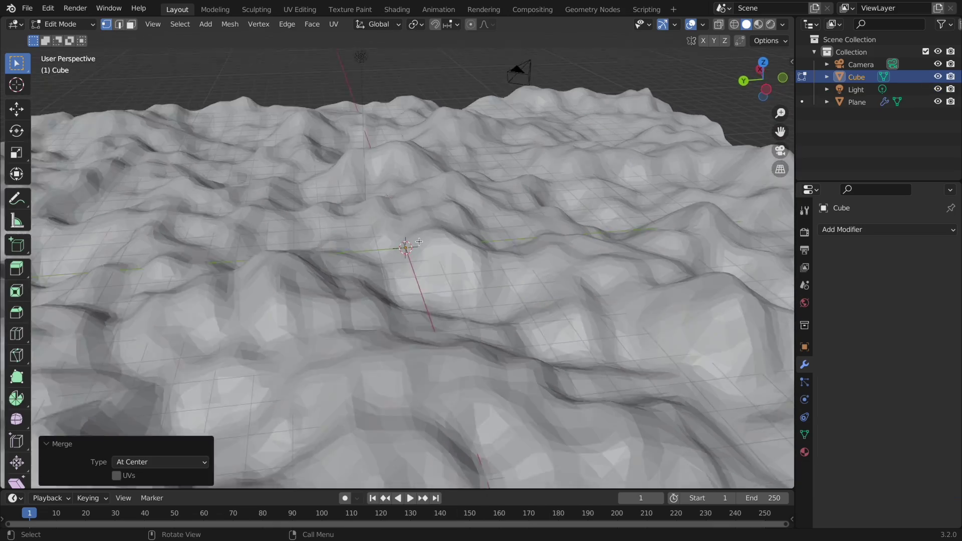
scroll(423, 208, "up", 3)
mouse_move(436, 238)
middle_mouse_down()
mouse_move(423, 209)
mouse_move(418, 241)
middle_mouse_up()
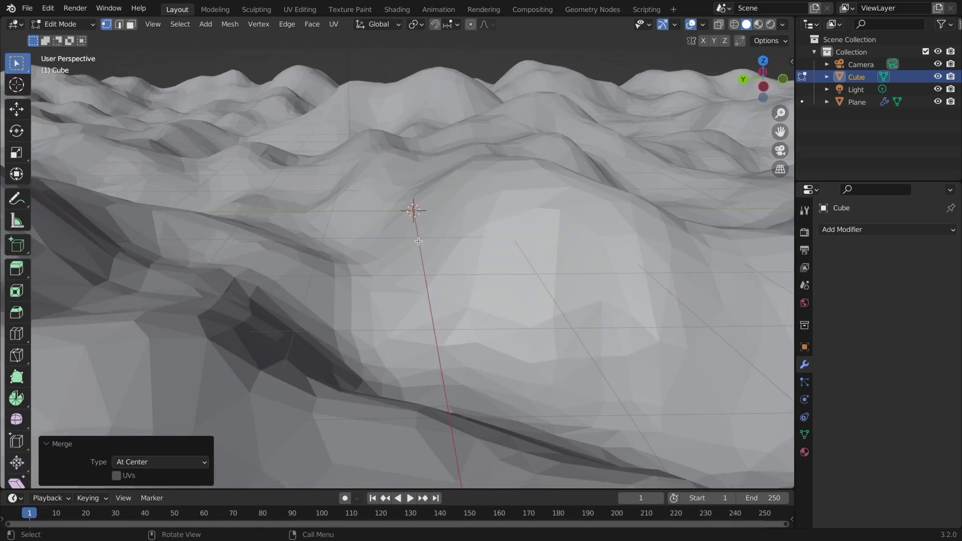
left_click(421, 188)
mouse_move(421, 188)
middle_mouse_down()
mouse_move(429, 204)
mouse_move(451, 198)
mouse_move(426, 179)
mouse_move(421, 187)
middle_mouse_up()
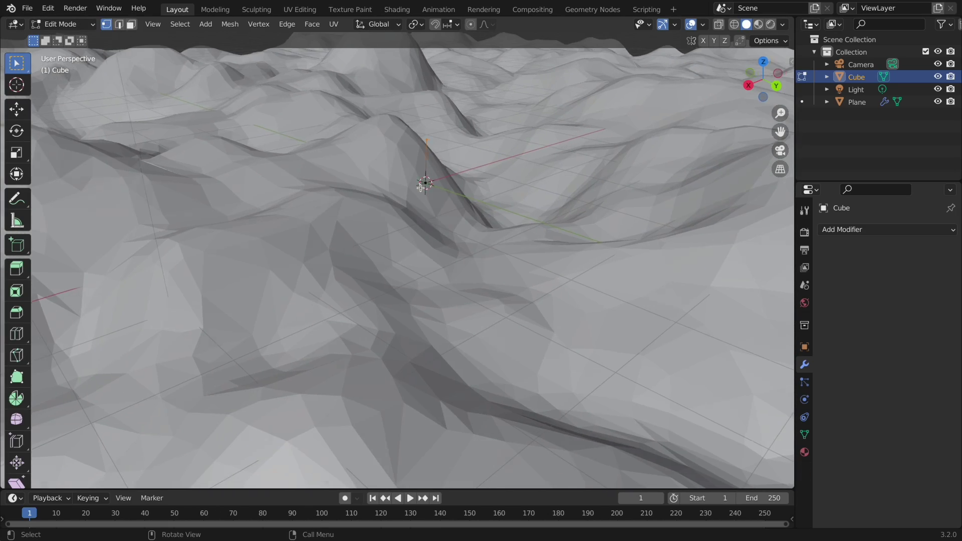
In front wireframe view, extrude a prong sideways along X and then up along Z
key("KP_1")
key("shift+z")
scroll(419, 191, "up", 2)
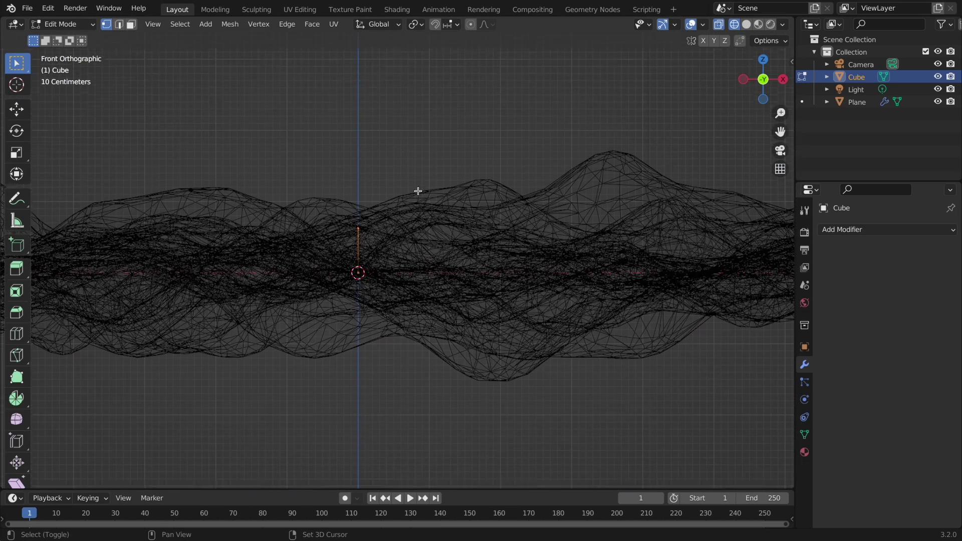
key("g")
key("Escape")
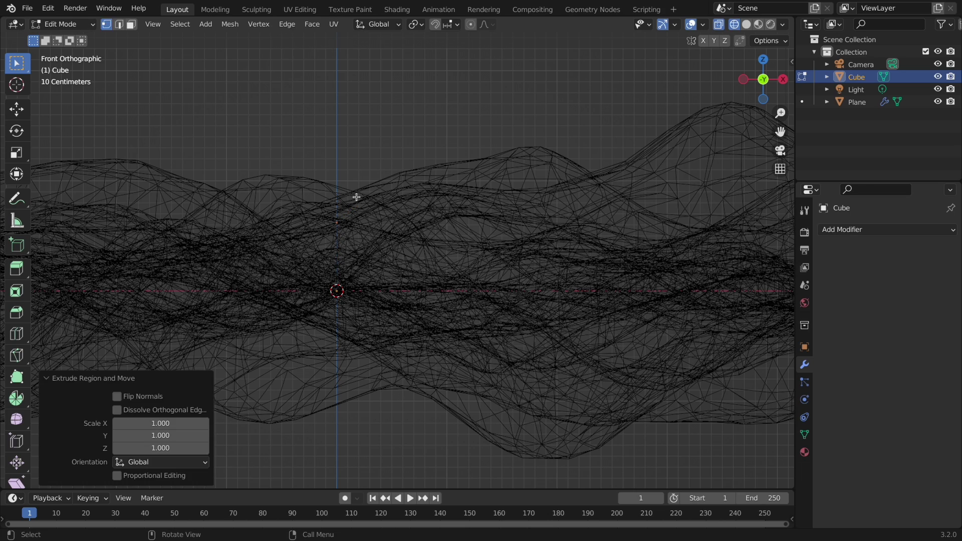
left_click(339, 222)
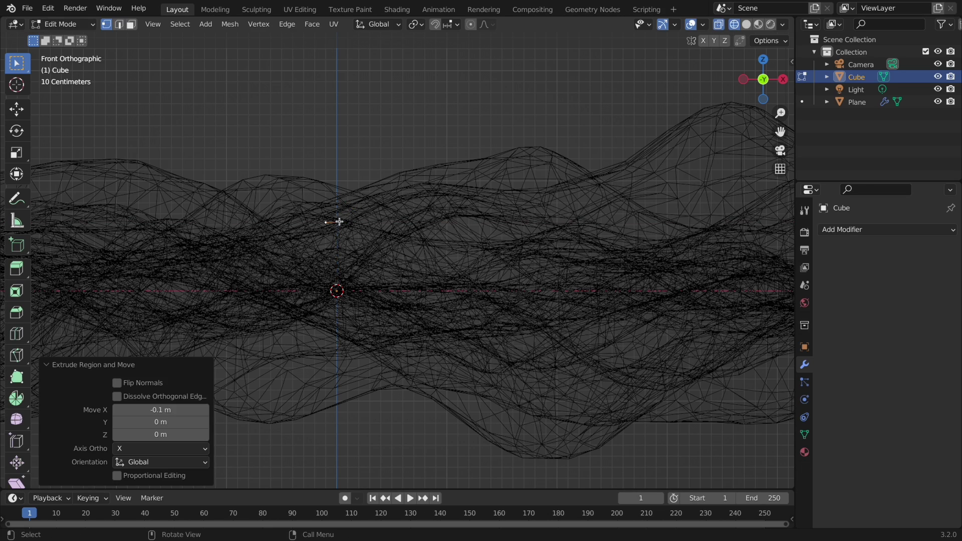
key("e")
key("z")
left_click(367, 230)
middle_click_drag(367, 230, 892, 235)
Add a Skin modifier to the skeleton and shrink its skin radius thinner
key("shift+z")
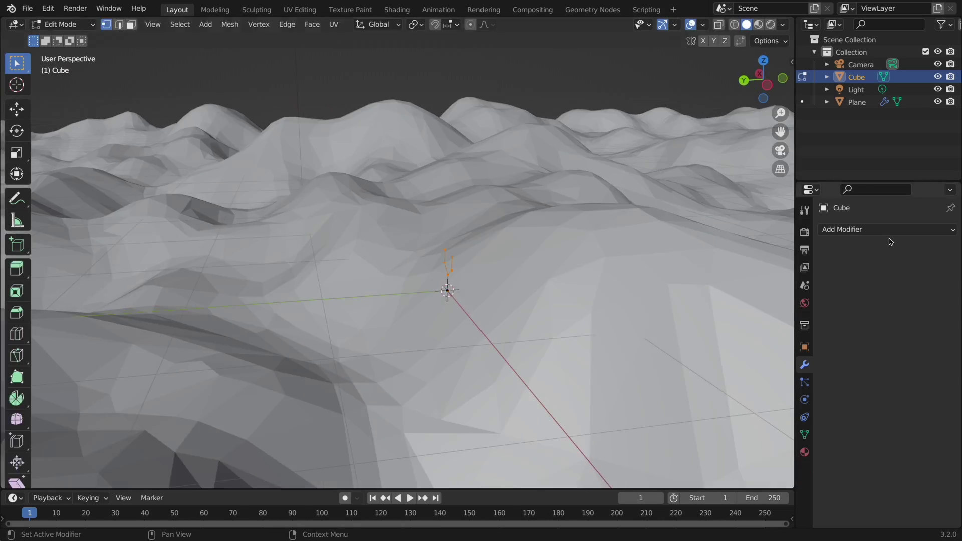
left_click(890, 230)
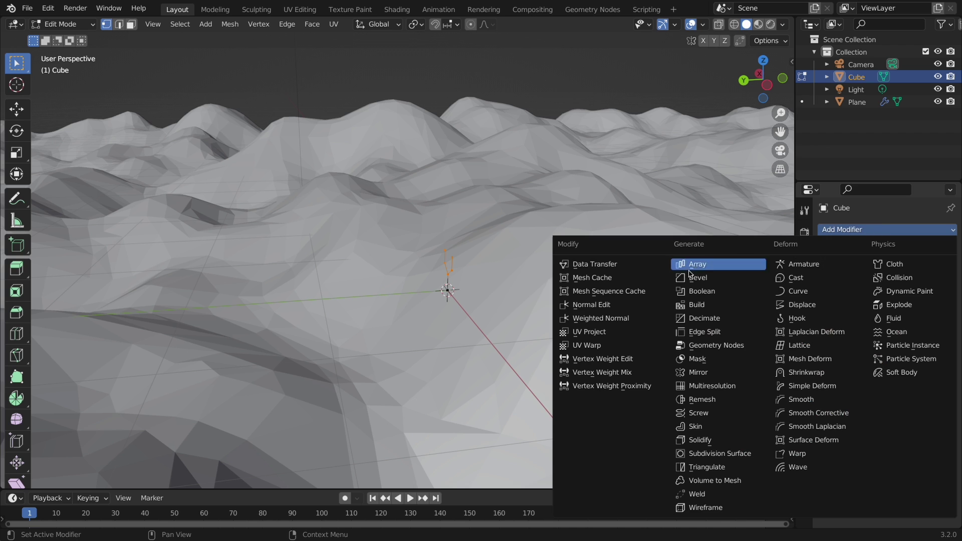
left_click(700, 426)
middle_click_drag(521, 271, 545, 267)
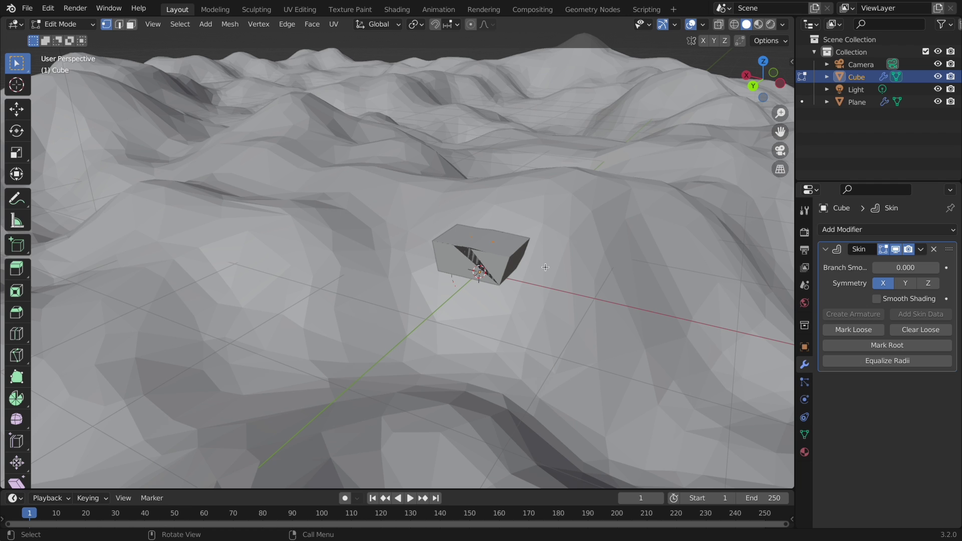
left_click(482, 255)
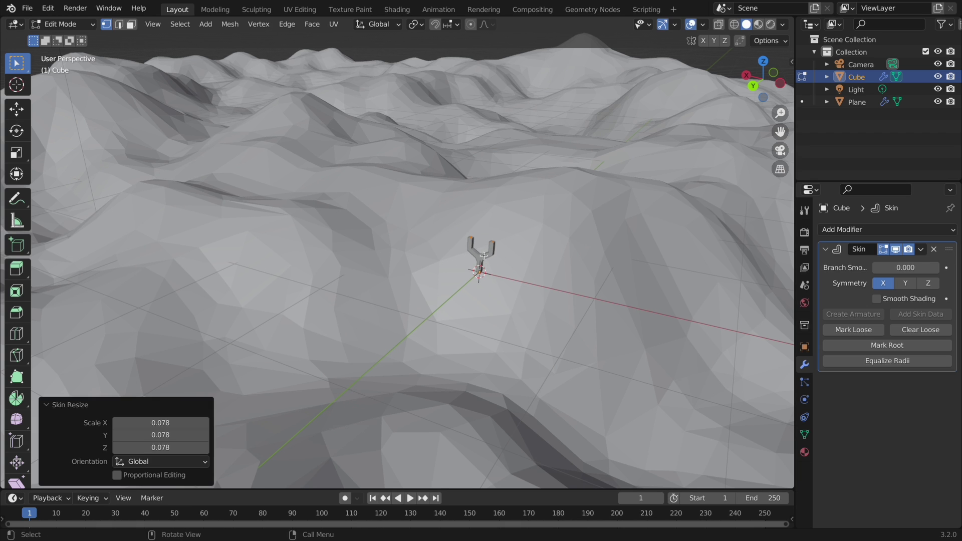
middle_click_drag(500, 265, 501, 266)
Add a Subdivision Surface modifier and lower the Decimate ratio to 0.3897
scroll(500, 265, "up", 4)
scroll(501, 265, "up", 3)
left_click(887, 229)
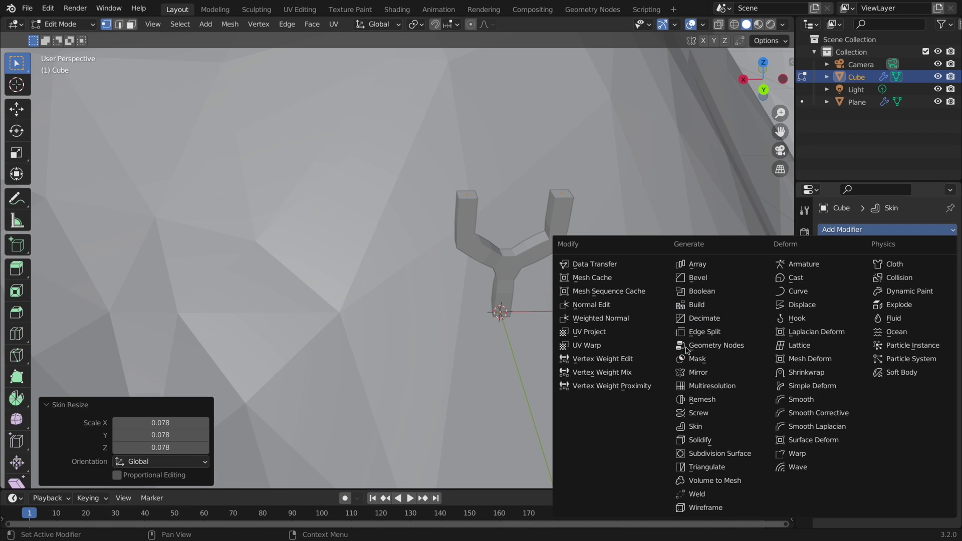
left_click(695, 452)
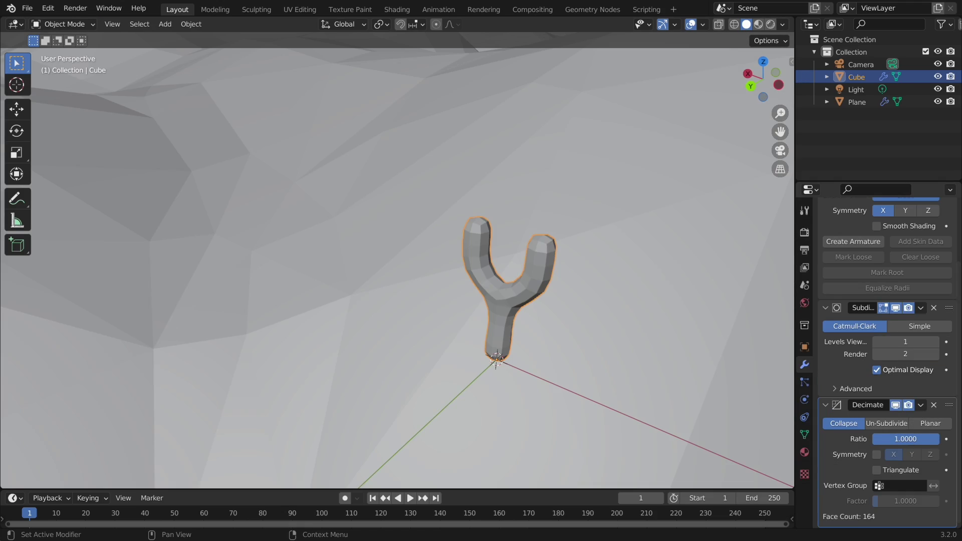
left_click_drag(905, 439, 877, 439)
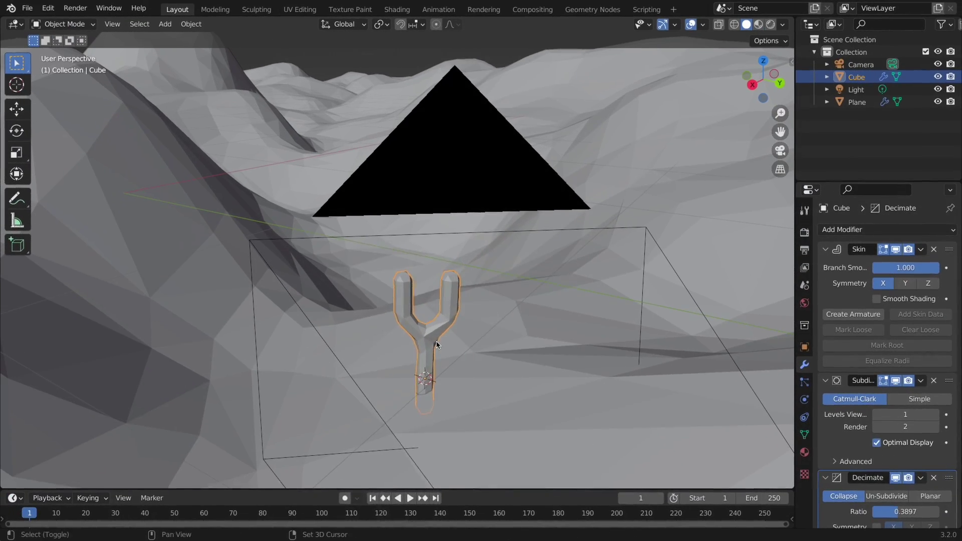
Add a new cube of size 0.1 m and switch to top view
key("shift+a")
mouse_move(401, 275)
left_click(484, 23)
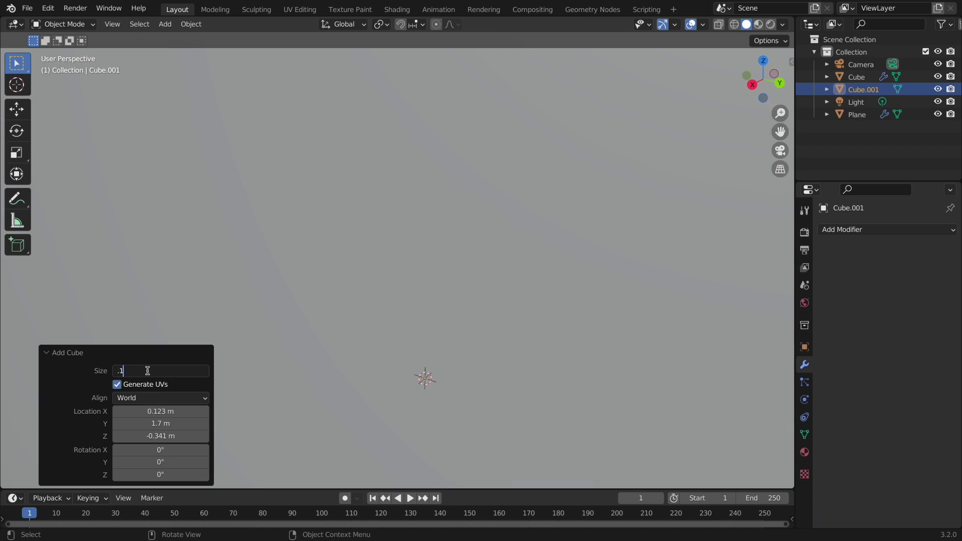
type("0.1")
key("Return")
key("KP_7")
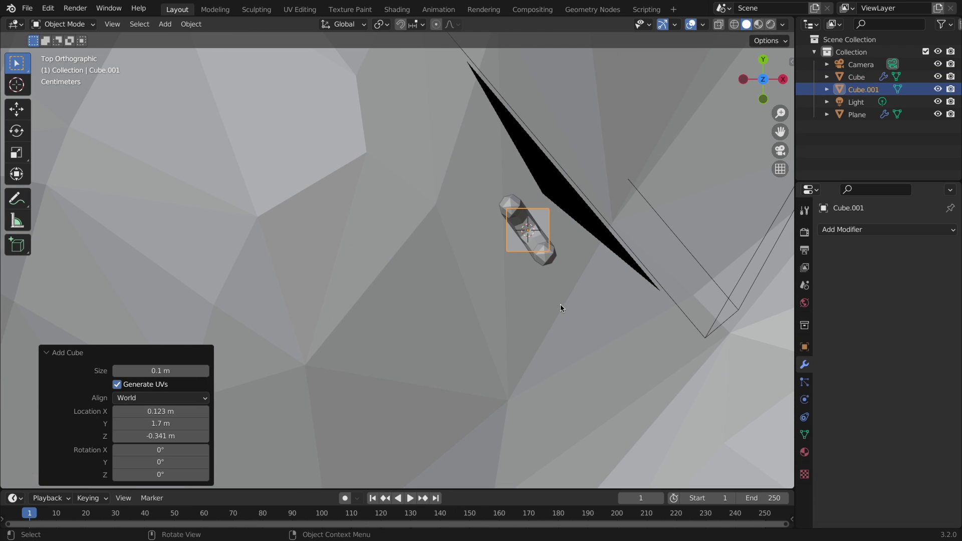
Rotate the cube 35.8° about Z and scale it along X
left_click(574, 253)
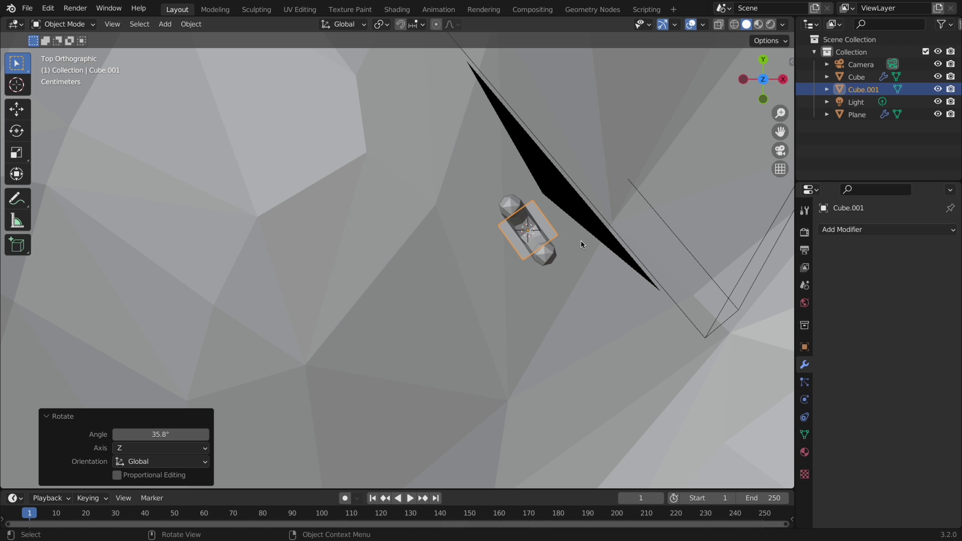
key("s")
key("x")
left_click(363, 26)
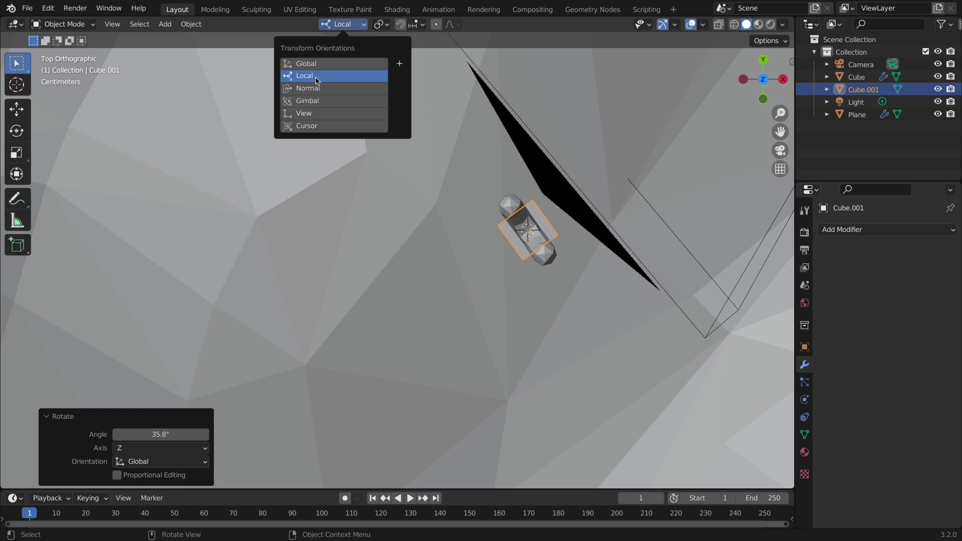
Use Local orientation, loop-cut the band into segments, and stretch it along its local axes
left_click(317, 75)
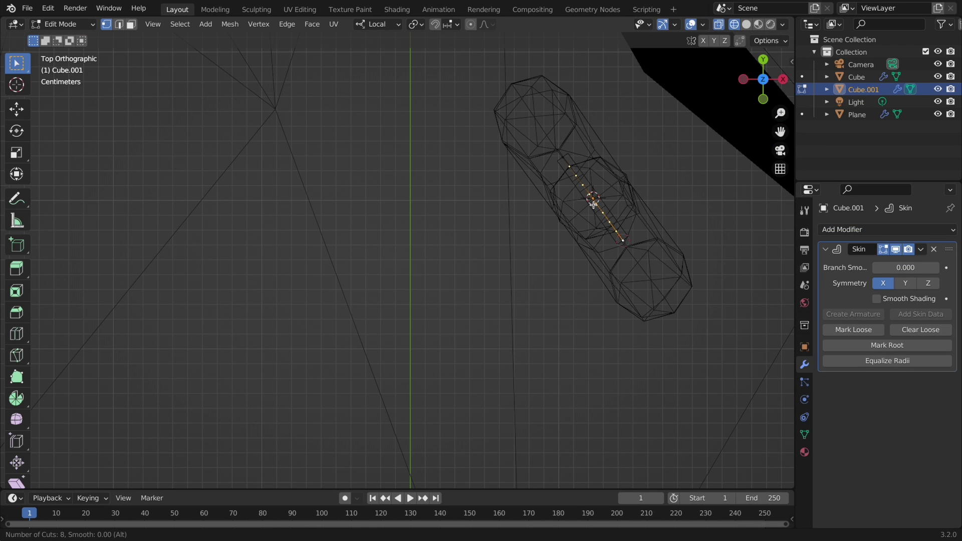
left_click(594, 204)
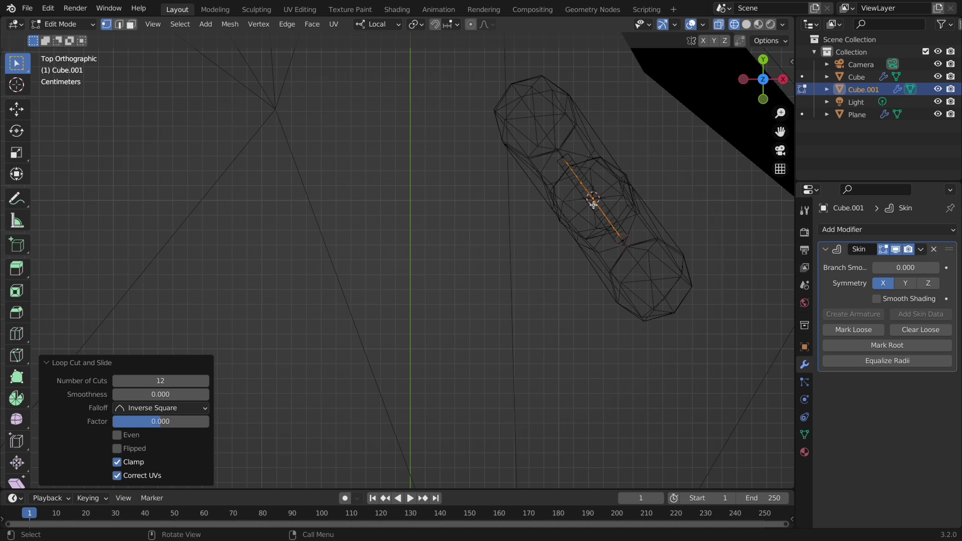
left_click(642, 250)
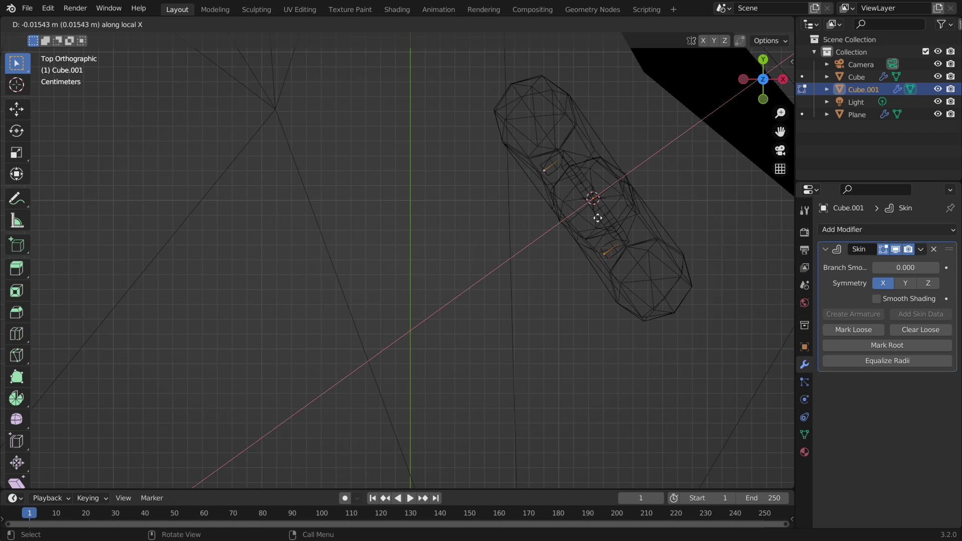
left_click(598, 218)
key("s")
key("y")
left_click(647, 254)
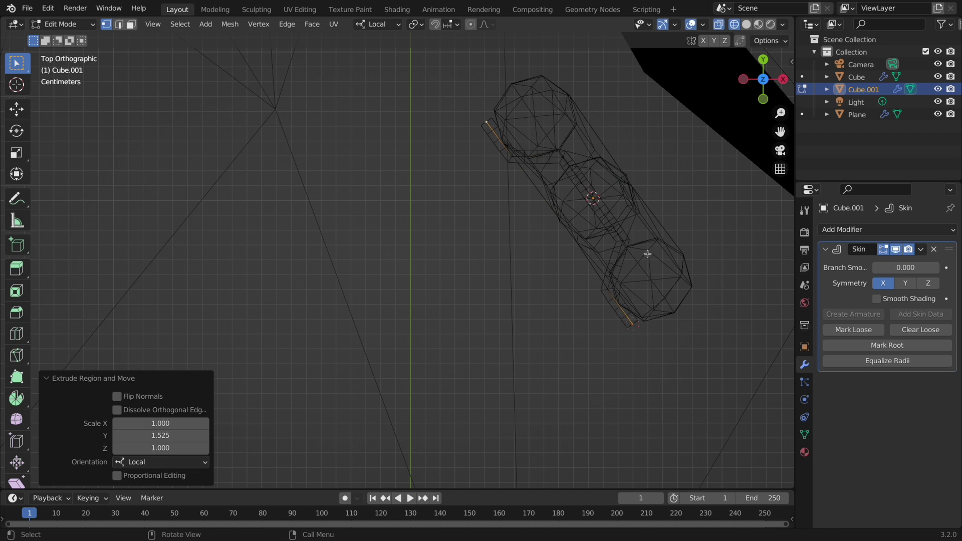
left_click(682, 243)
Extrude the band's end vertices out to the prong tops and check it in solid shading
key("e")
left_click(686, 188)
key("ctrl+z")
key("e")
left_click(684, 187)
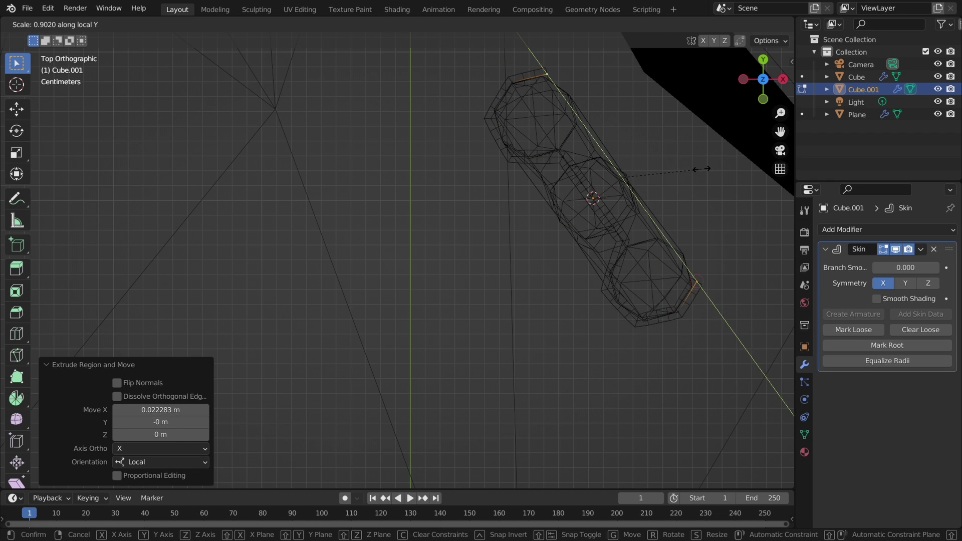
key("ctrl+z")
key("g")
key("x")
left_click(685, 161)
key("ctrl+z")
left_click(624, 246)
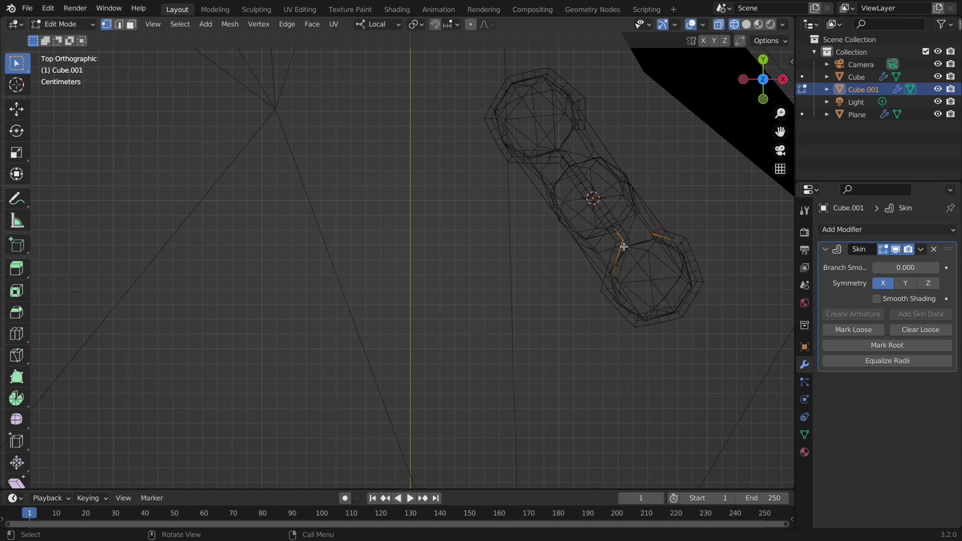
key("shift+z")
mouse_move(592, 138)
middle_mouse_down()
mouse_move(453, 304)
mouse_move(476, 295)
mouse_move(486, 191)
middle_mouse_up()
Box-select the band vertices in wireframe view and shrink the band's skin thinner
key("Tab")
key("Tab")
key("shift+z")
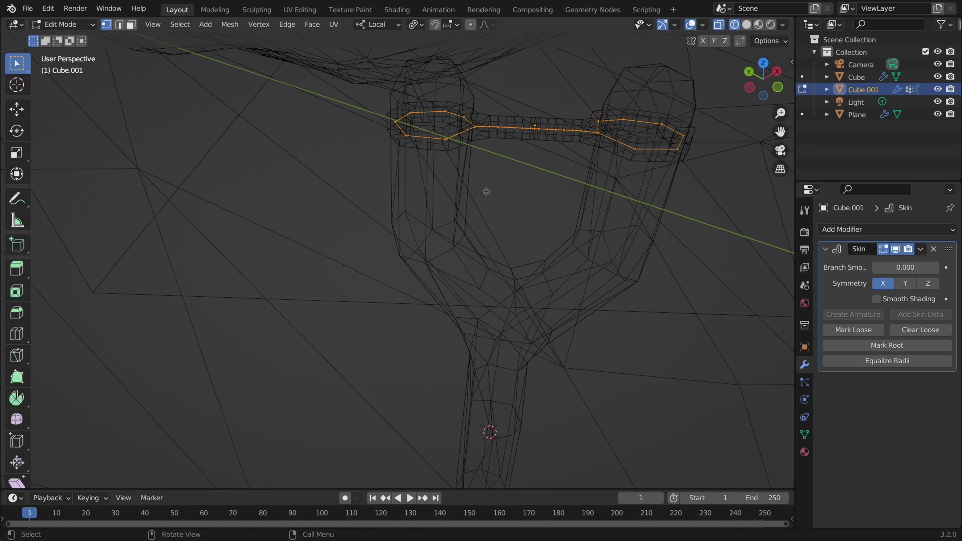
left_click_drag(584, 172, 585, 173)
key("shift+z")
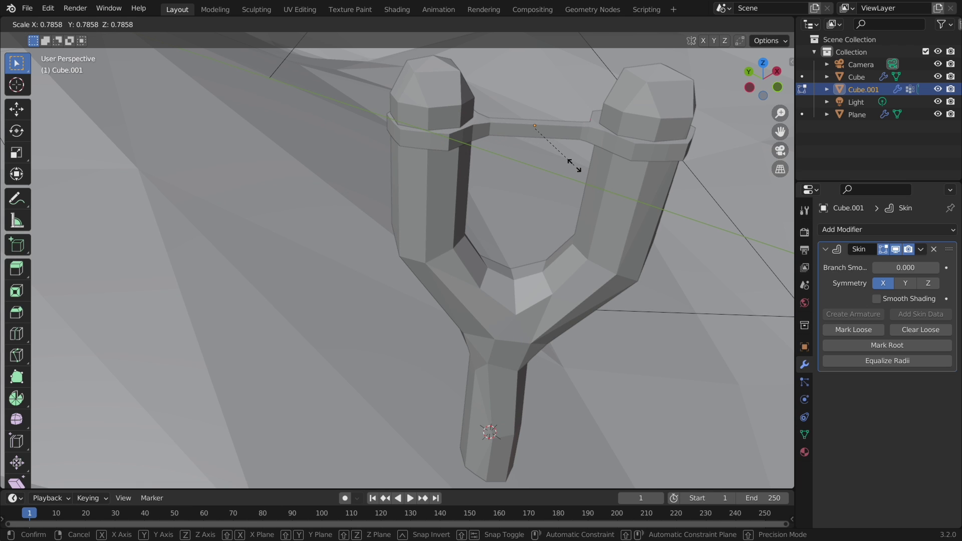
left_click(576, 169)
key("shift+z")
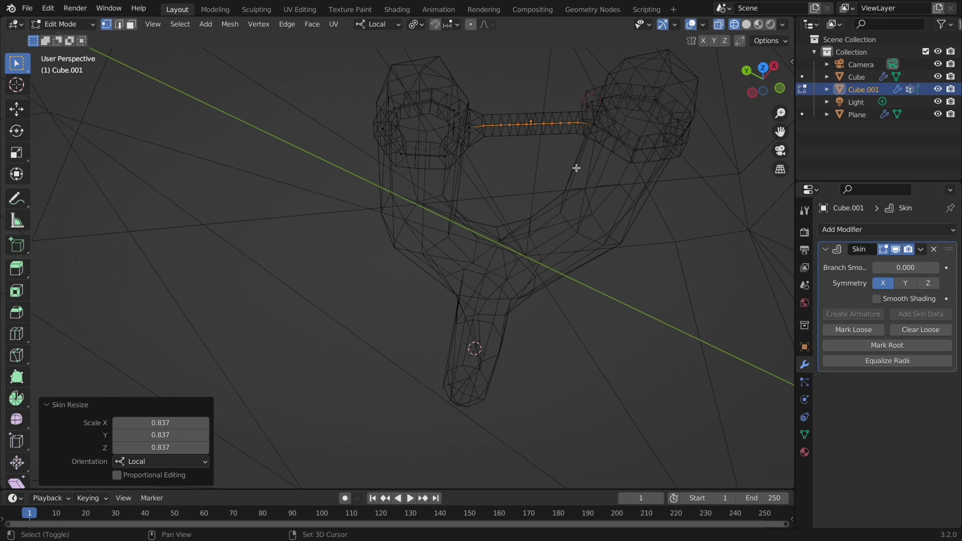
key("shift+z")
key("shift+z")
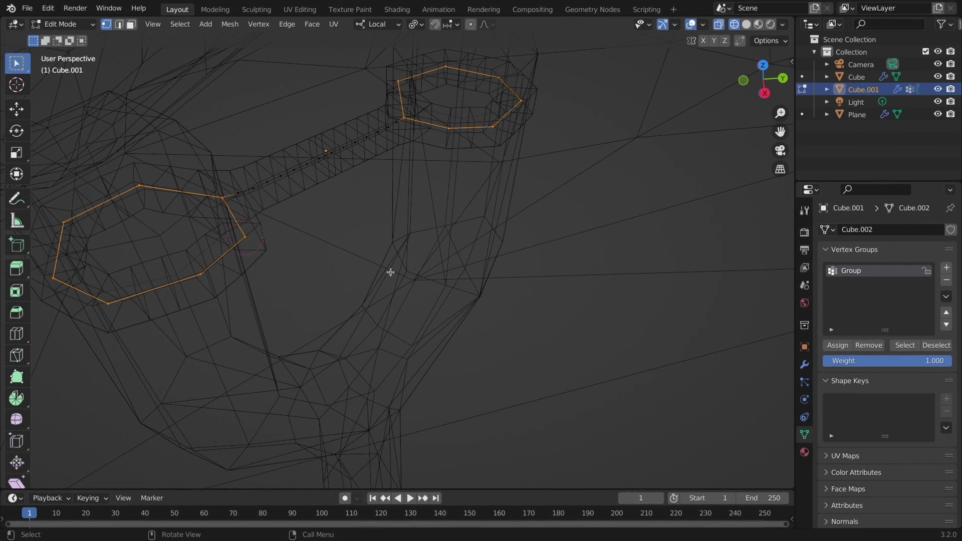
key("shift+z")
mouse_move(390, 272)
middle_mouse_down()
mouse_move(351, 228)
mouse_move(331, 293)
mouse_move(344, 268)
mouse_move(346, 289)
middle_mouse_up()
key("shift+z")
Pull the band down along local Z with proportional editing so it sags between prongs
key("g")
key("z")
key("z")
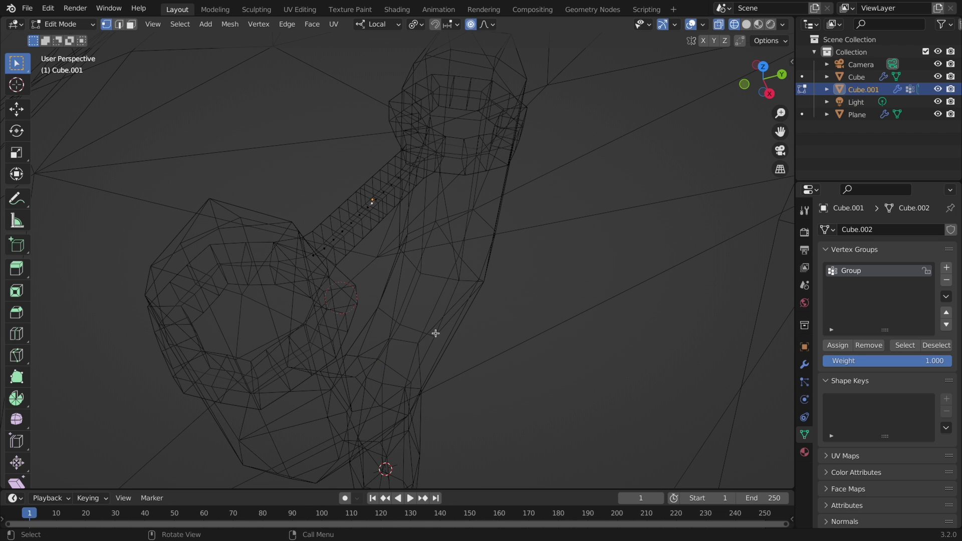
key("g")
key("z")
key("z")
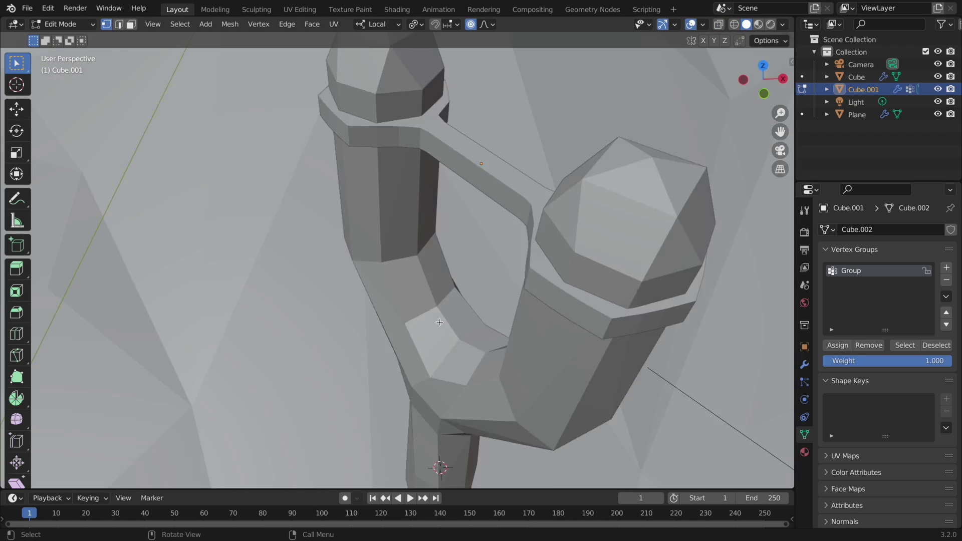
key("KP_7")
key("g")
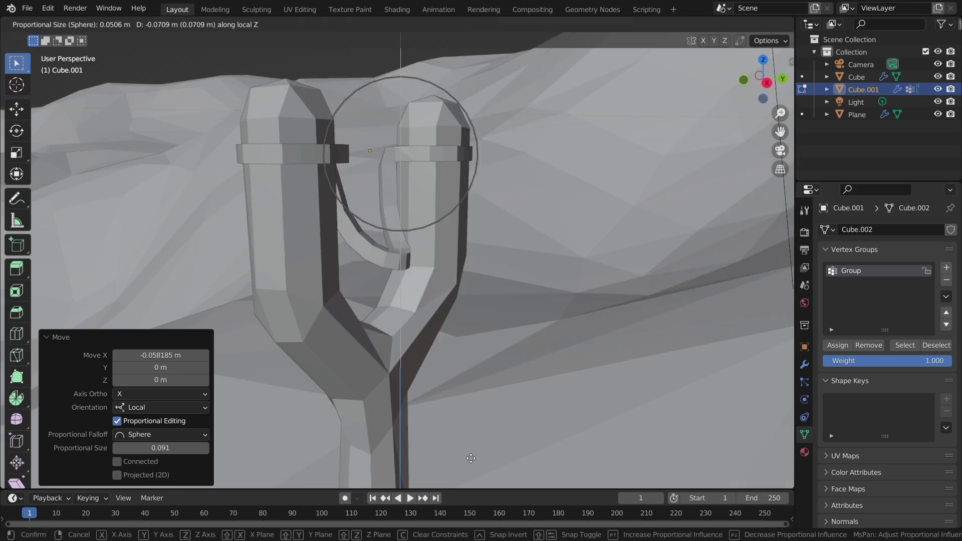
left_click(478, 436)
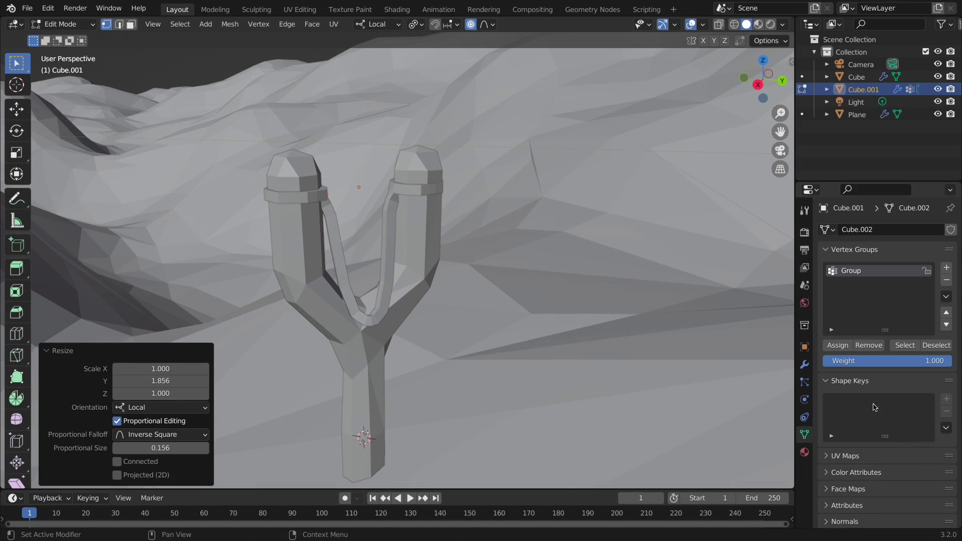
Return to Object Mode and rotate the Rock sphere into place in the band
key("Tab")
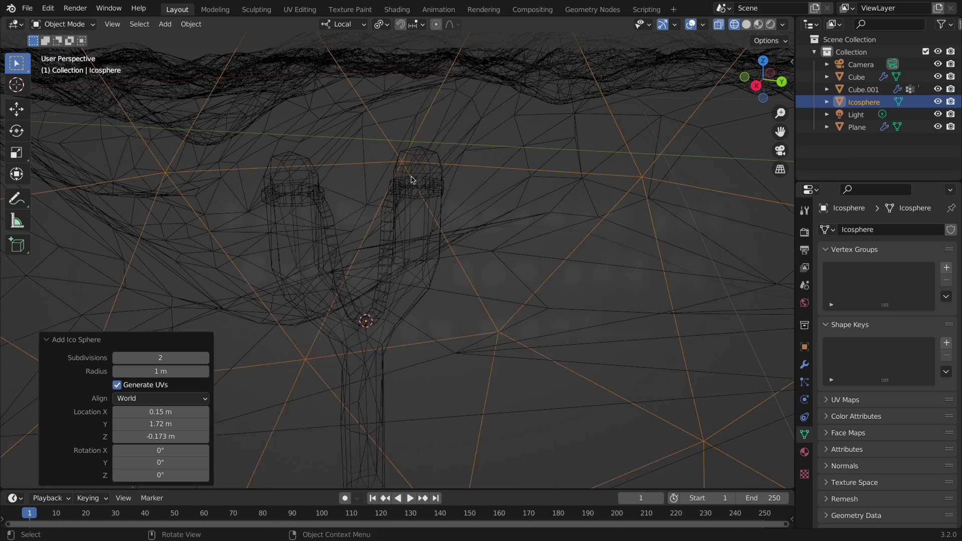
key("r")
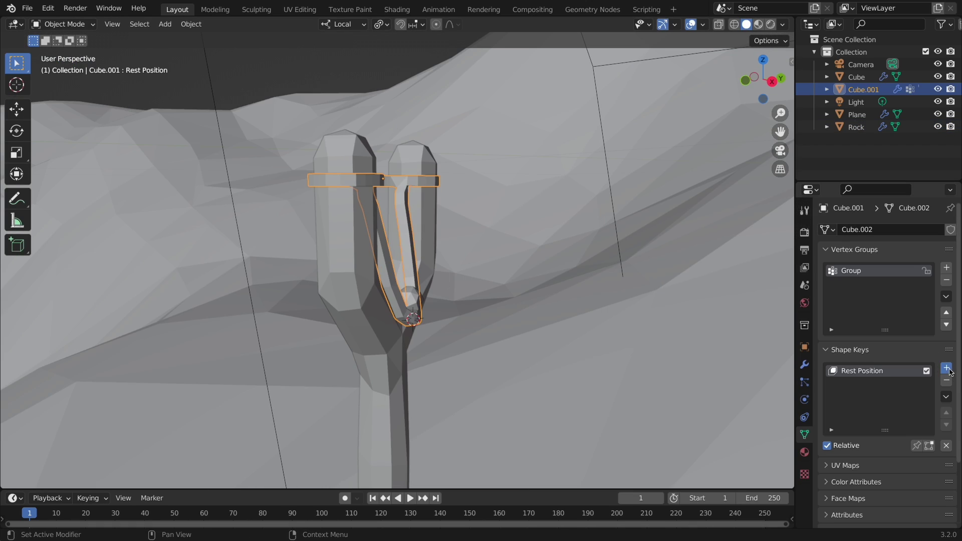
middle_click_drag(448, 285, 449, 284)
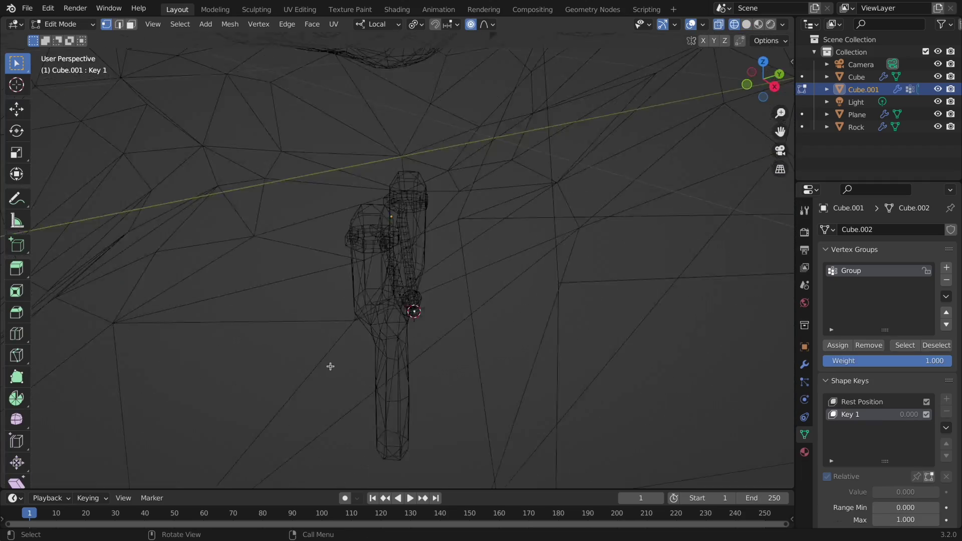
middle_click_drag(329, 366, 468, 327)
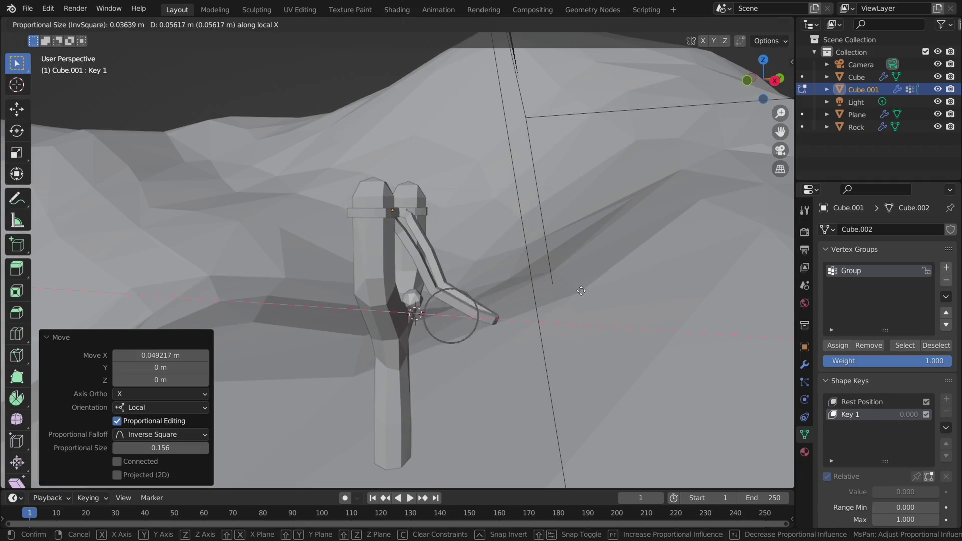
Drag the band backward with proportional falloff to shape the Pull 1 shape key
left_click(485, 24)
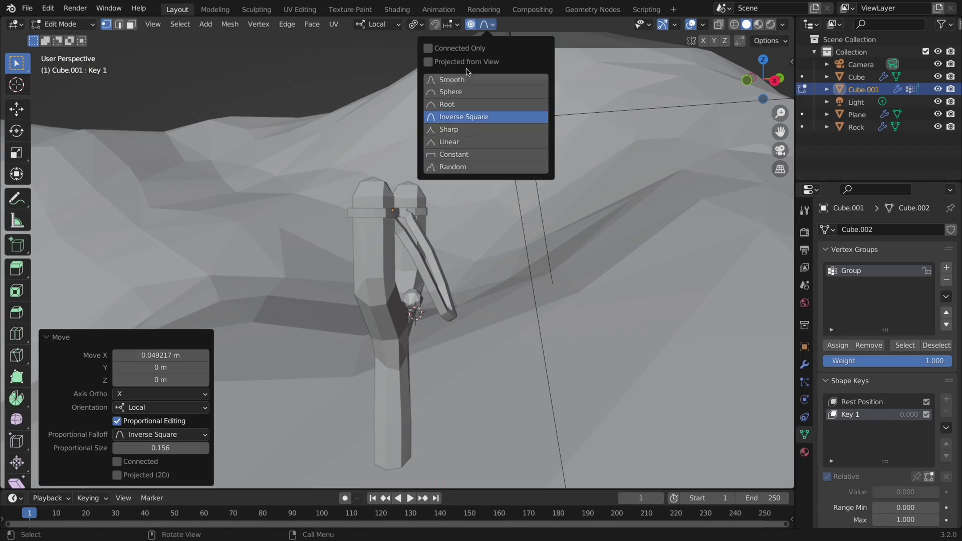
key("g")
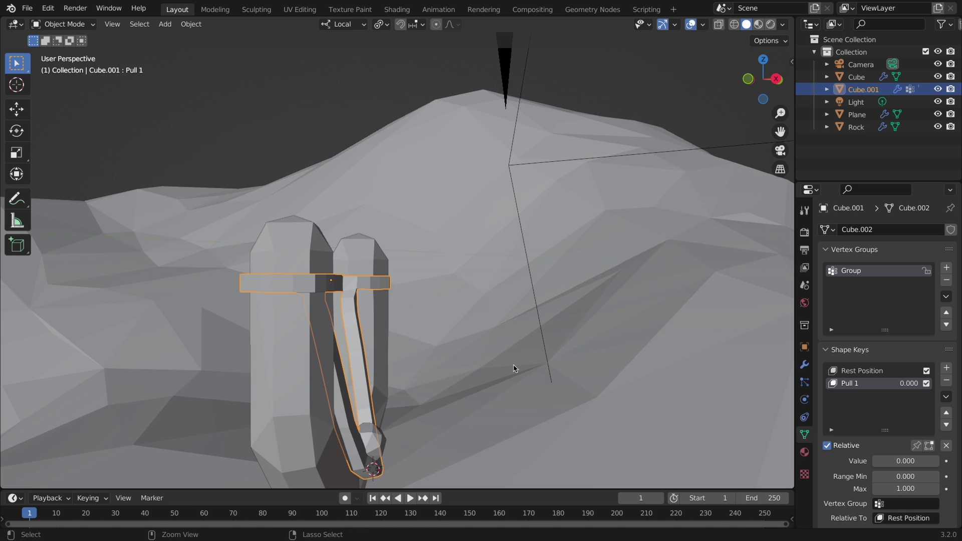
middle_click_drag(514, 368, 531, 366)
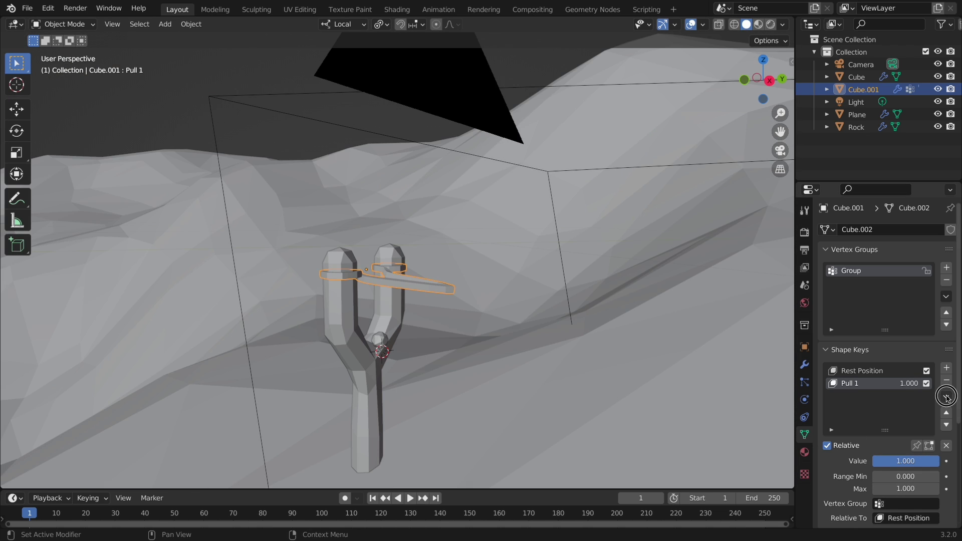
left_click(947, 396)
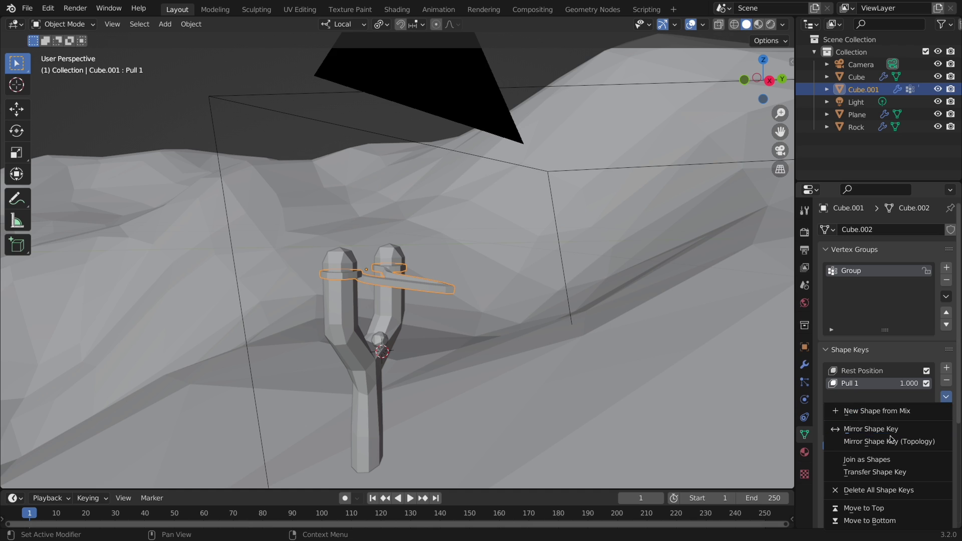
Create new shape keys from the mix for the extra poses and delete the stray Key
left_click(879, 412)
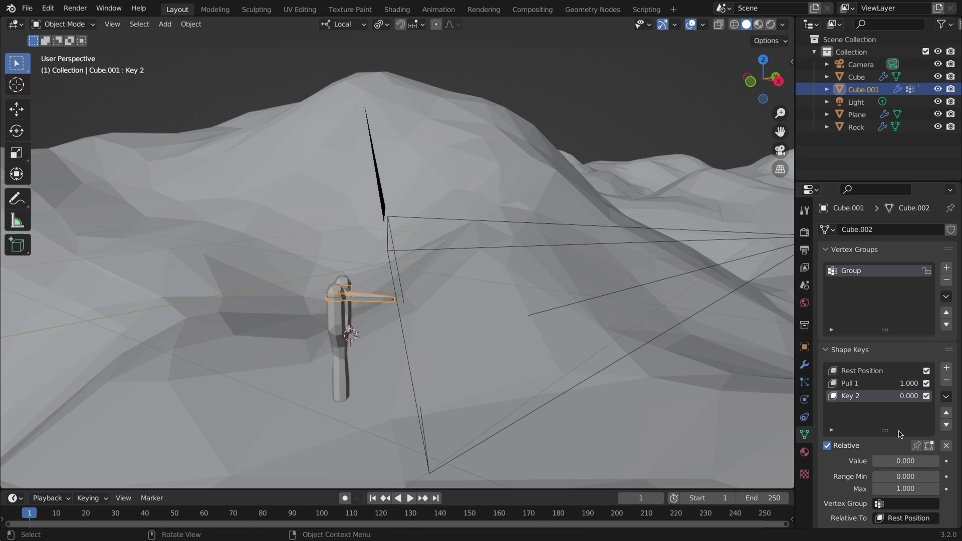
scroll(867, 365, "down", 2)
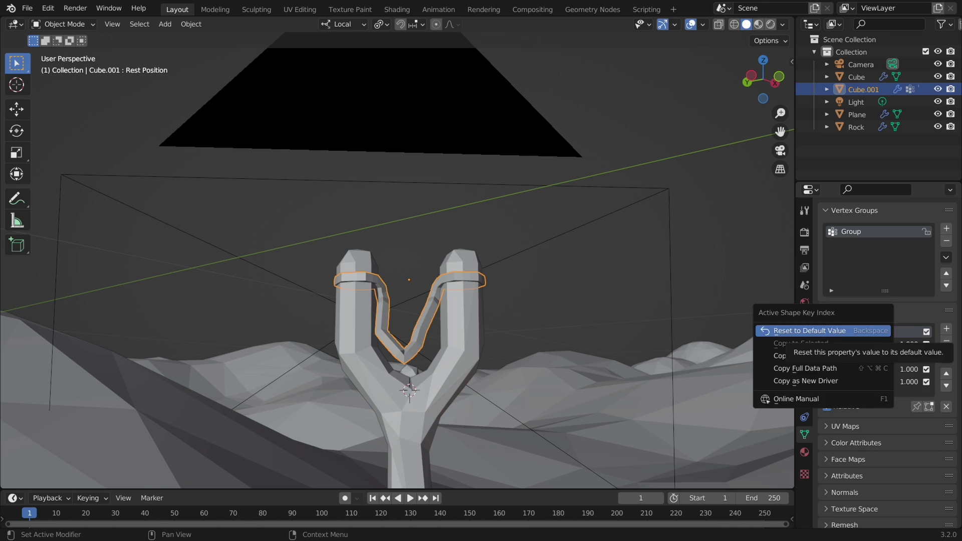
left_click(801, 331)
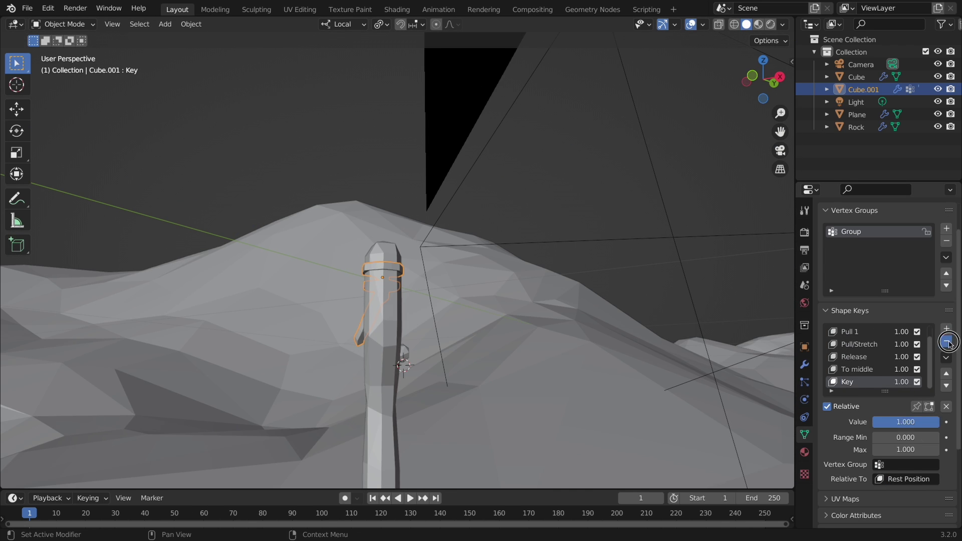
left_click(947, 342)
Shift the band vertices along local X for a pose and keyframe the Pull 1 value
middle_click_drag(576, 310, 498, 284)
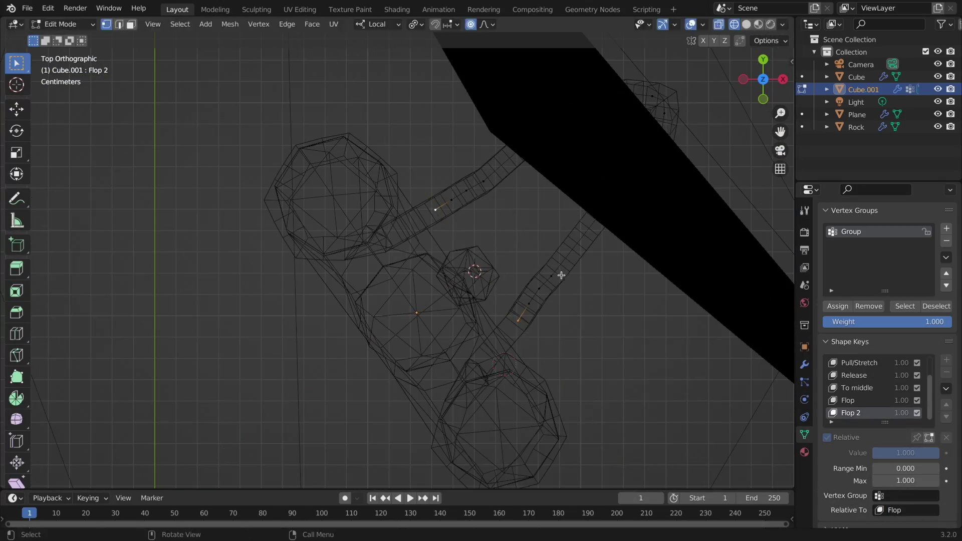
key("g")
key("x")
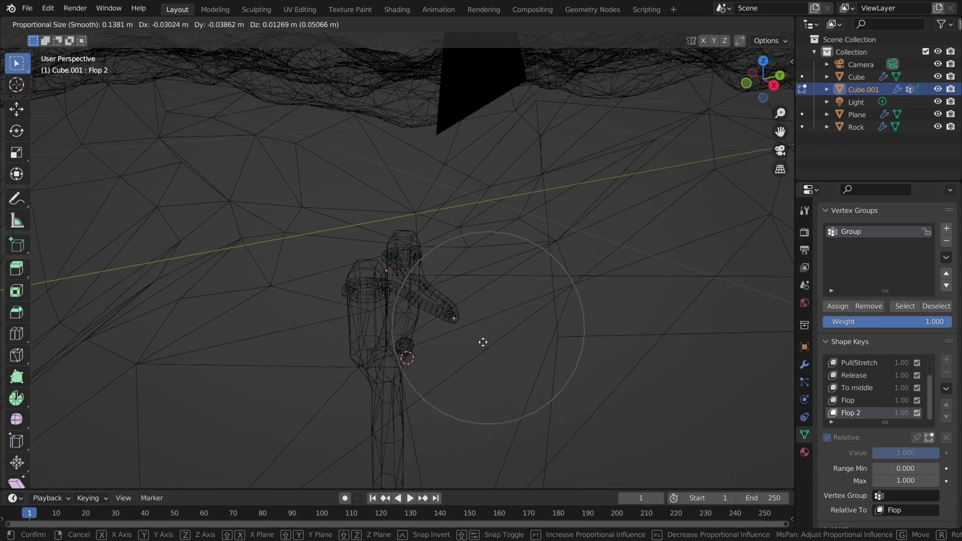
left_click(947, 358)
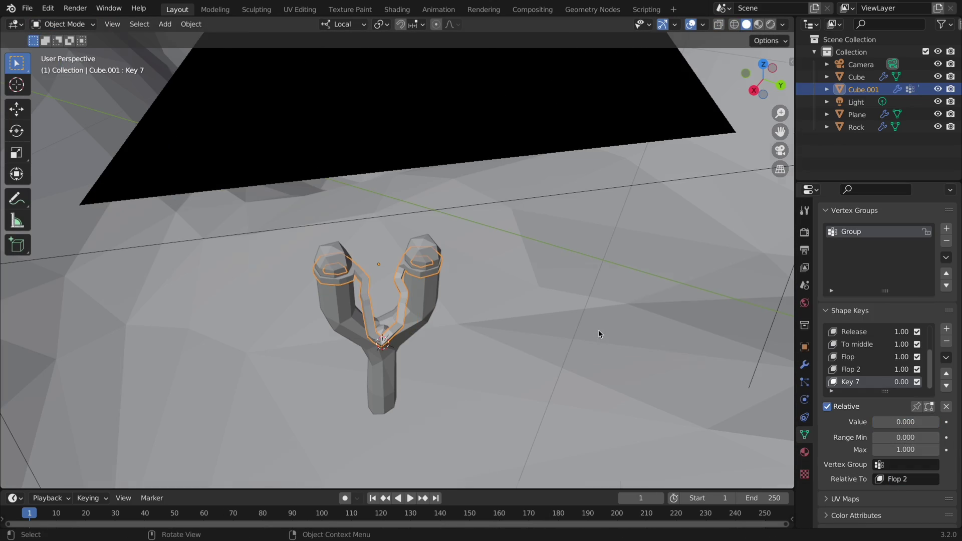
right_click(852, 383)
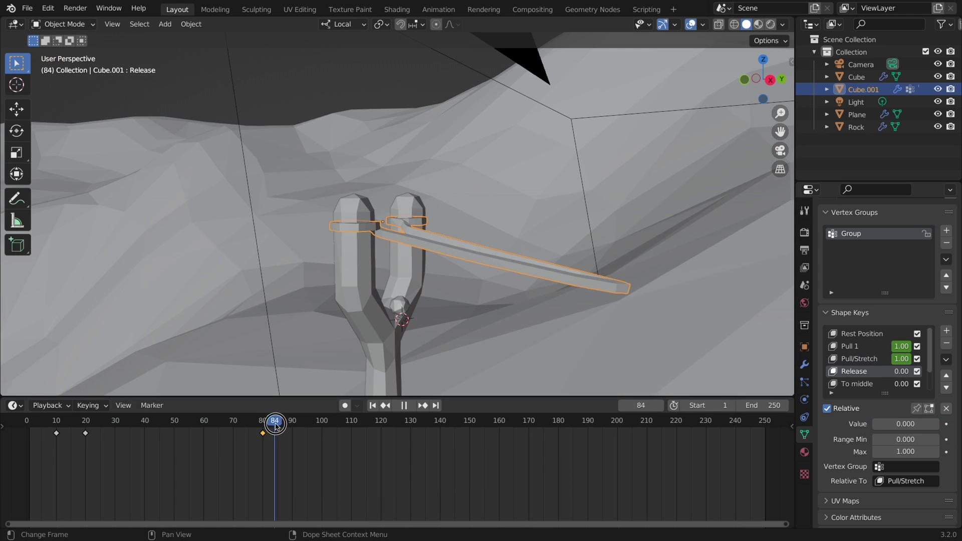
Keyframe the Flop and Flop 2 shape key values at later frames and play back
right_click(274, 428)
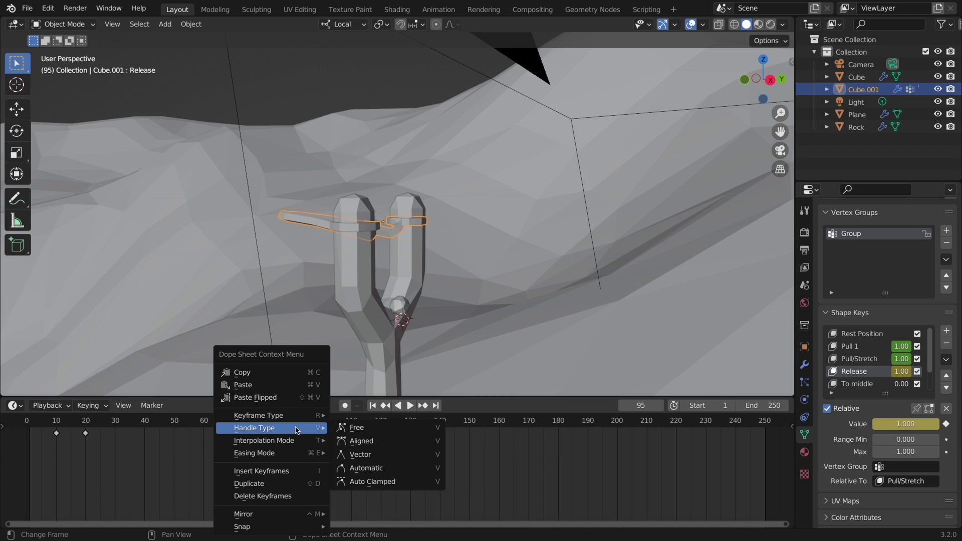
left_click(334, 419)
key("space")
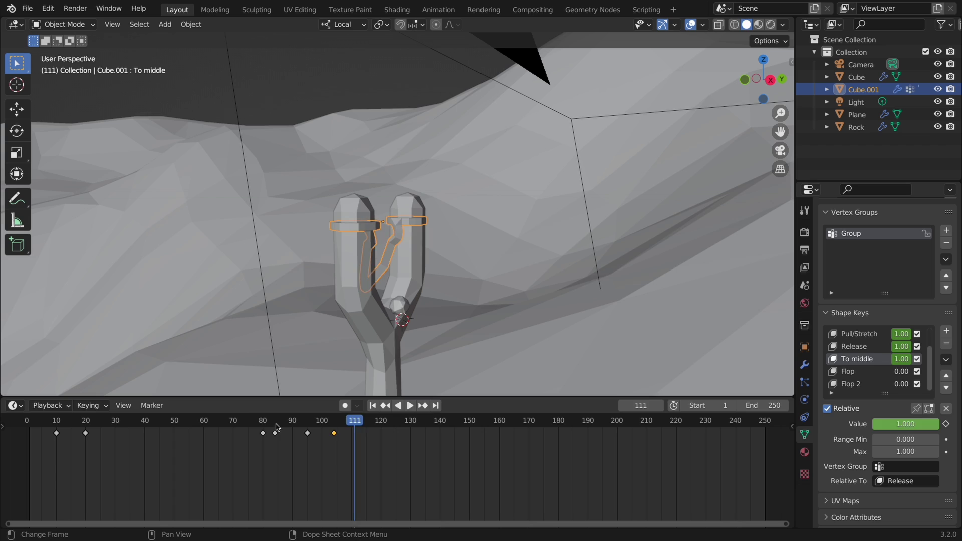
left_click(408, 420)
left_click_drag(437, 433, 425, 433)
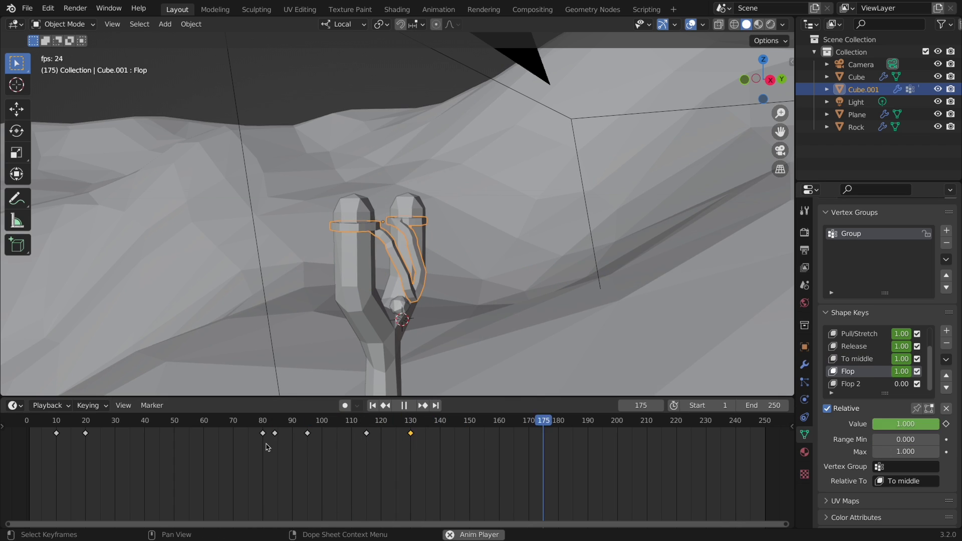
left_click(852, 383)
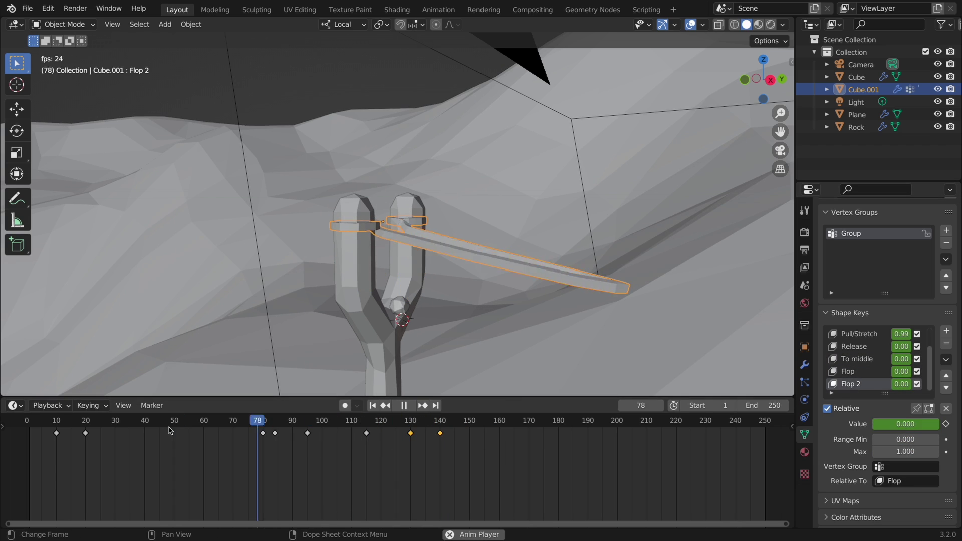
scroll(881, 377, "up", 2)
key("Escape")
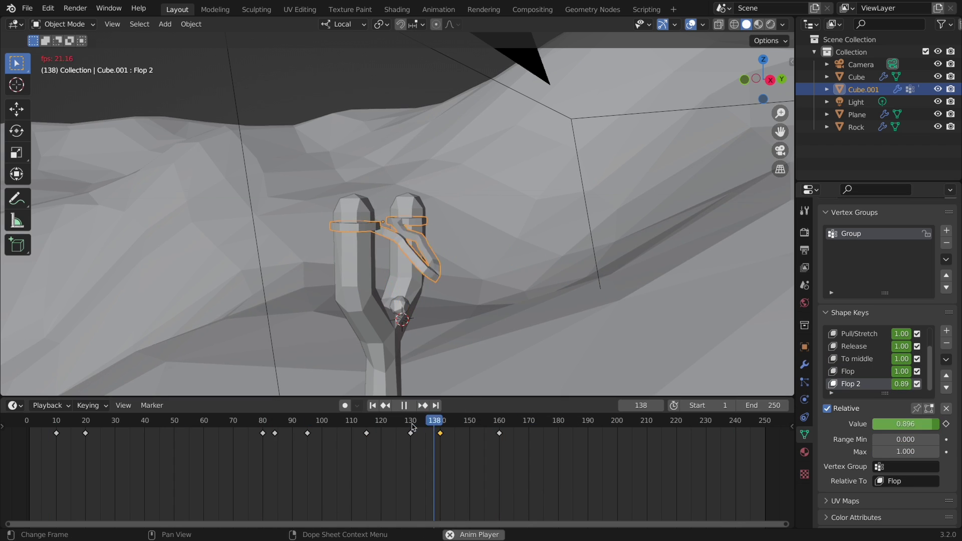
Bring up the viewport's area options to prepare a vertical split
right_click(346, 355)
key("Escape")
right_click(396, 397)
Split the viewport vertically, show animation curves in the right pane, and replay the shape-key animation
left_click(396, 395)
left_click(427, 151)
left_click(444, 24)
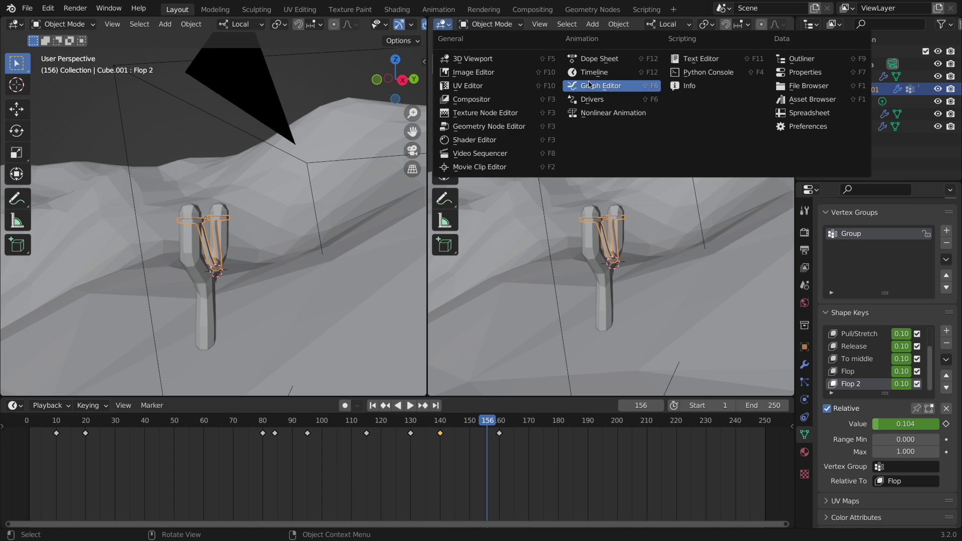
left_click(596, 86)
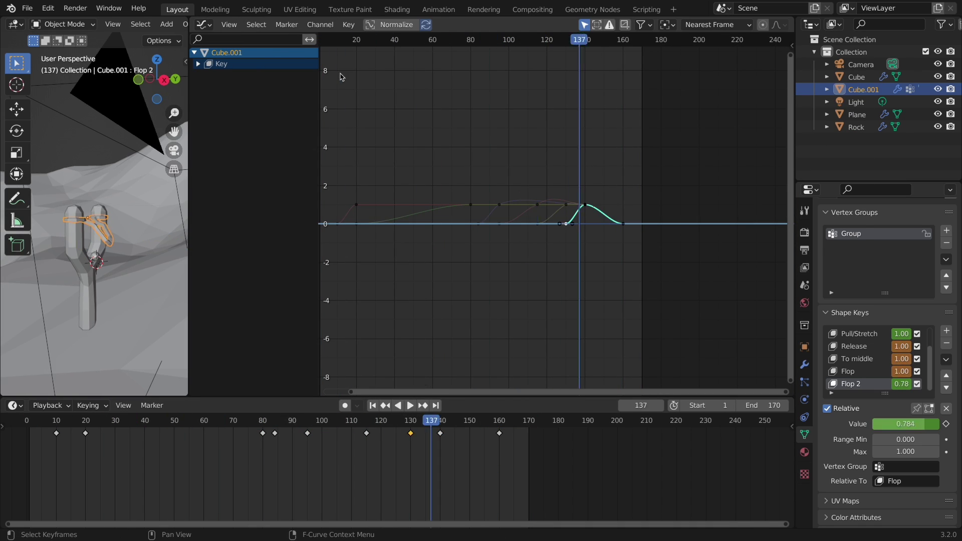
key("ctrl+z")
key("space")
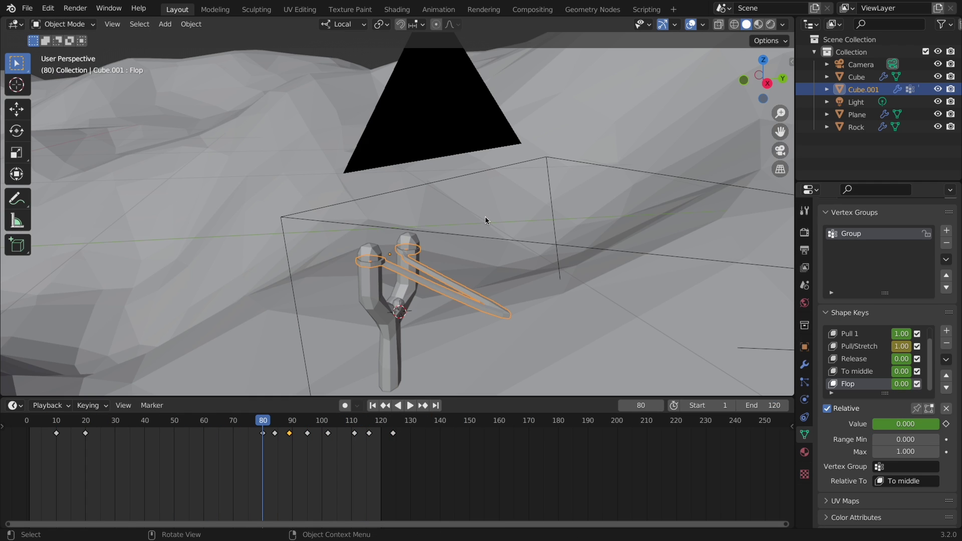
mouse_move(486, 219)
middle_mouse_down()
mouse_move(506, 215)
mouse_move(485, 221)
middle_mouse_up()
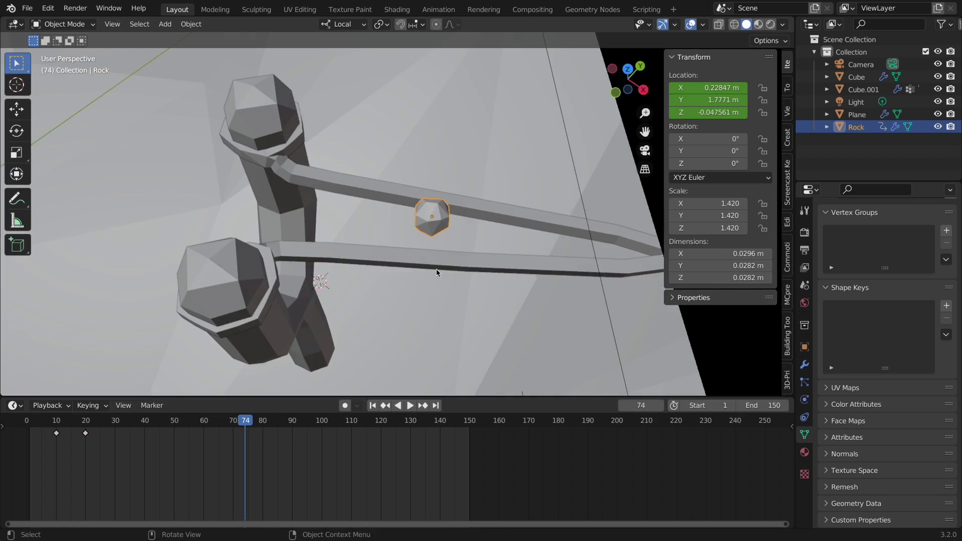
Move the Rock along the band and key its location at frame 20 and near frame 92
right_click(238, 418)
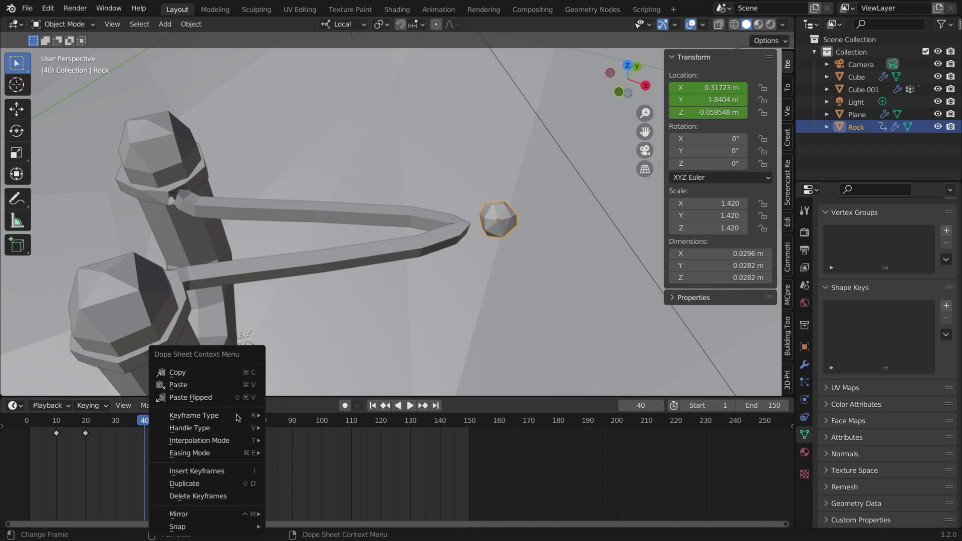
left_click(86, 422)
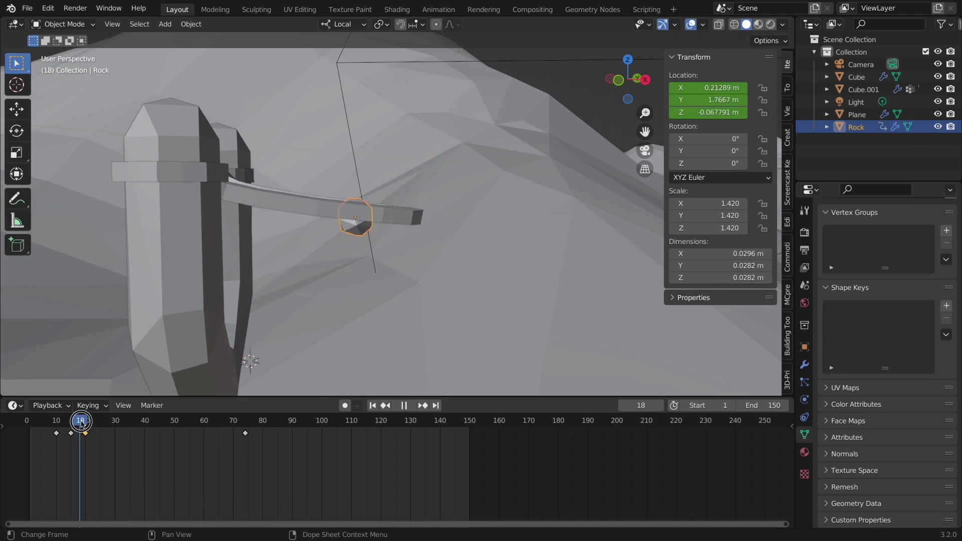
left_click(592, 149)
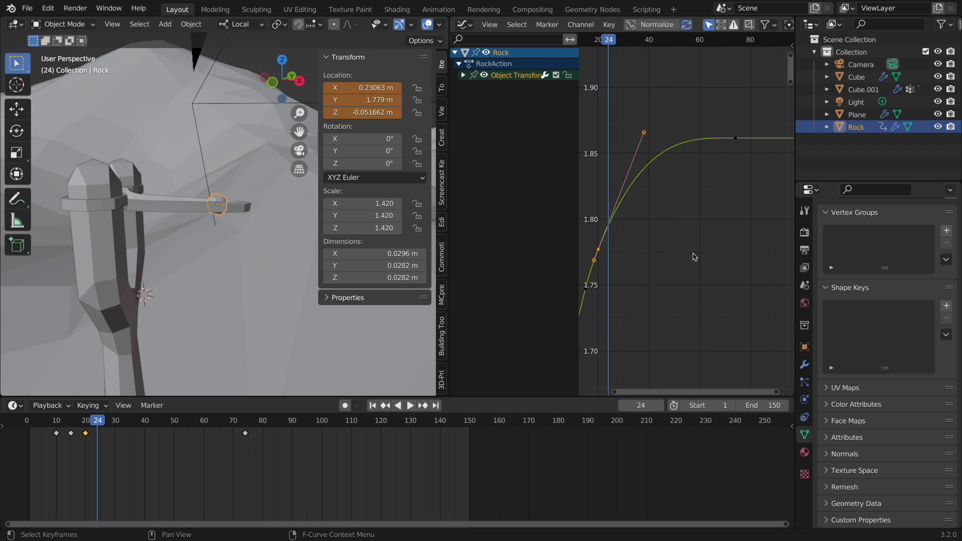
key("g")
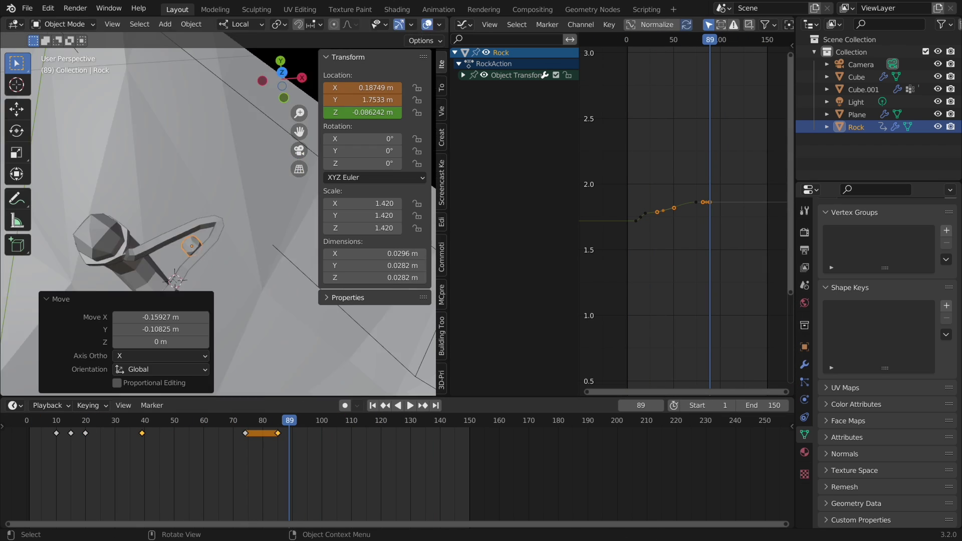
left_click(299, 422)
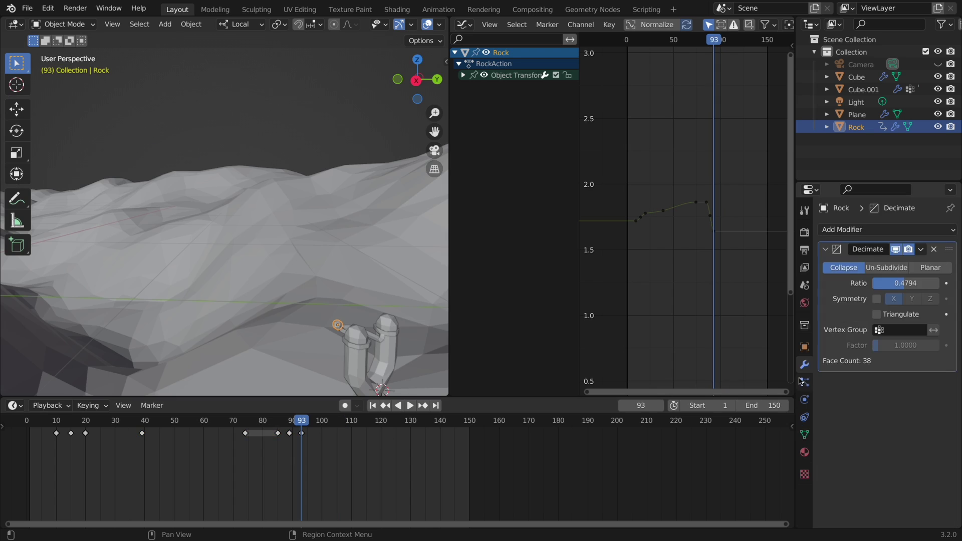
Make the Rock a 0.001 kg rigid body, keyframe Animated at frame 94, and preview playback
left_click(805, 401)
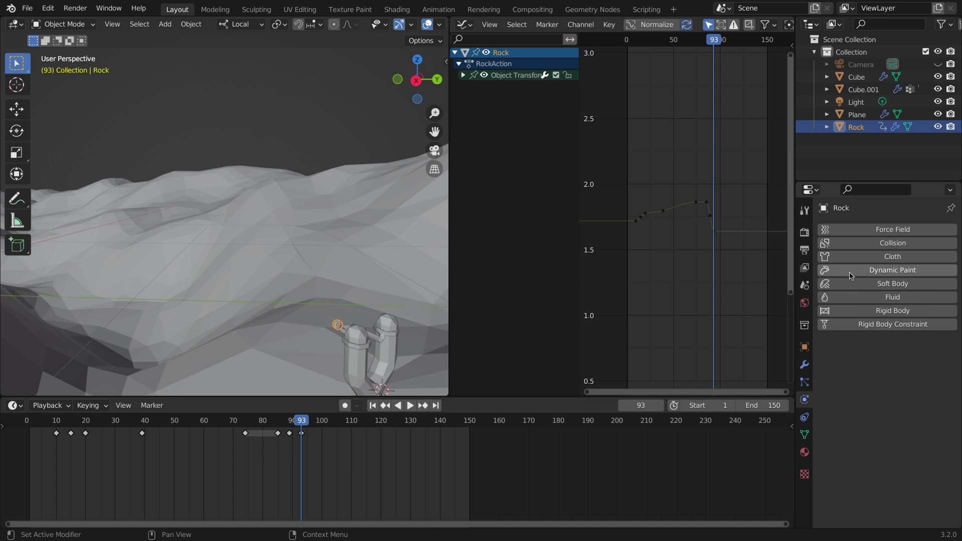
left_click(883, 311)
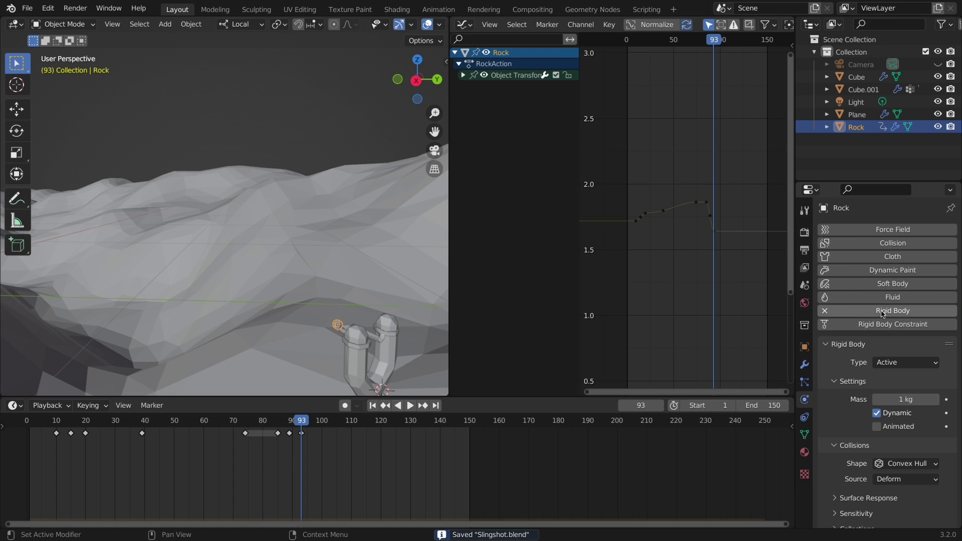
scroll(899, 375, "down", 2)
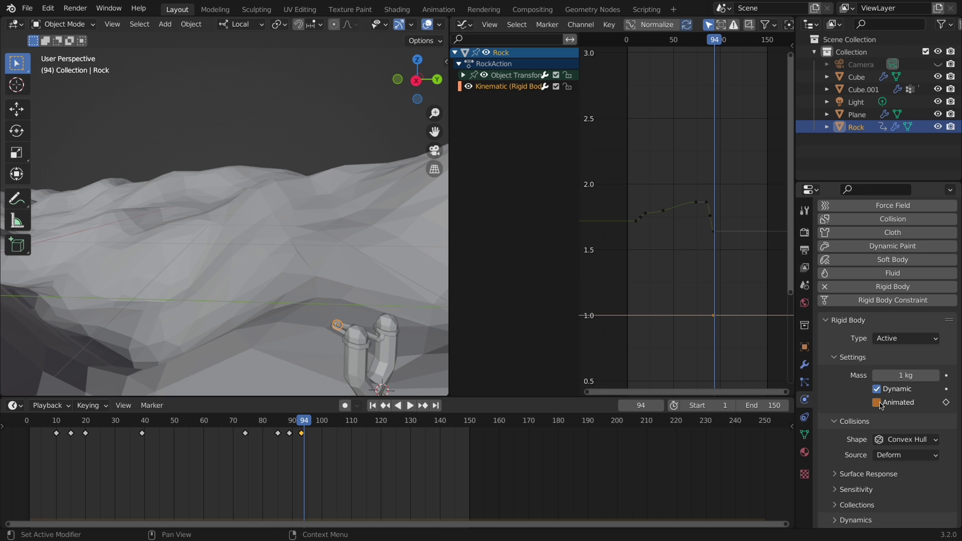
key("i")
key("shift+Left")
key("space")
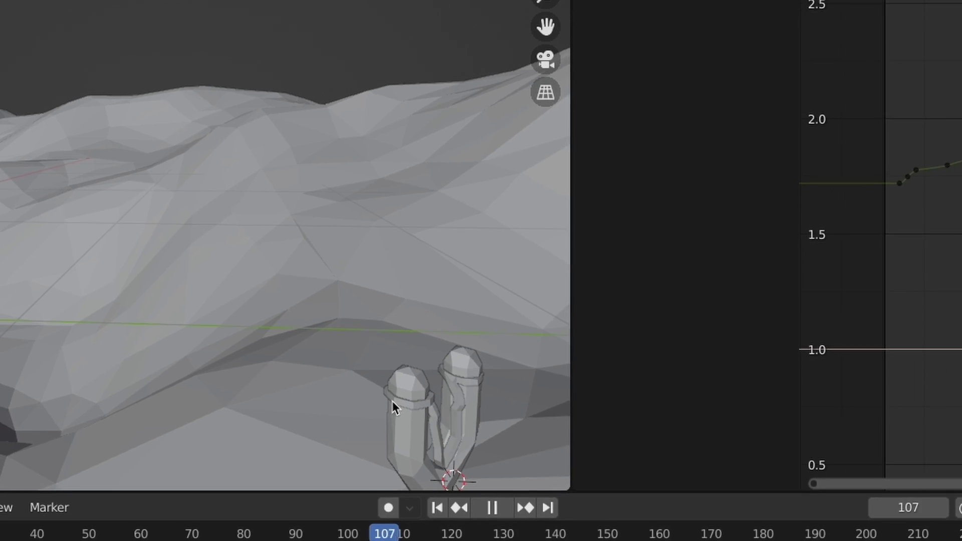
key("space")
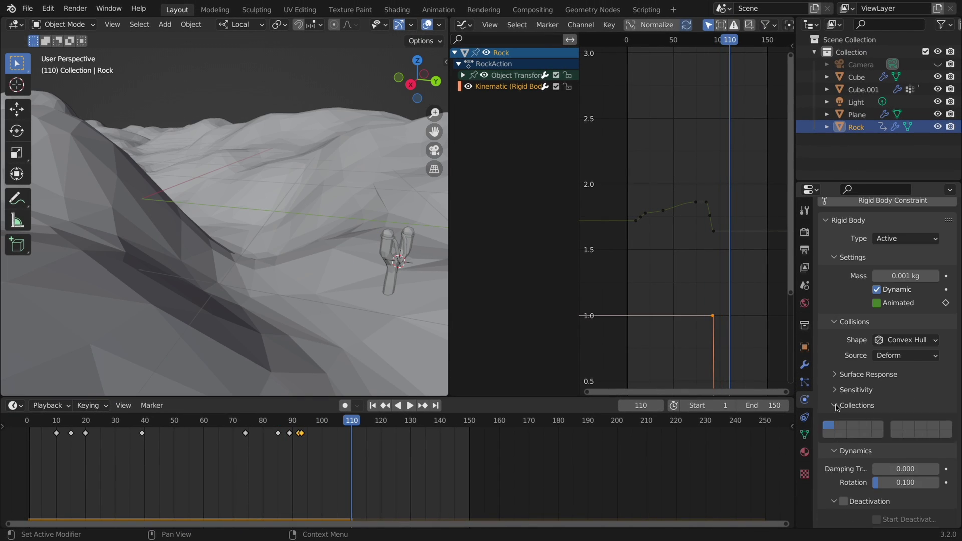
Enable scene gravity and set its vertical Z value to -0.2
left_click(804, 232)
left_click(804, 268)
left_click(804, 285)
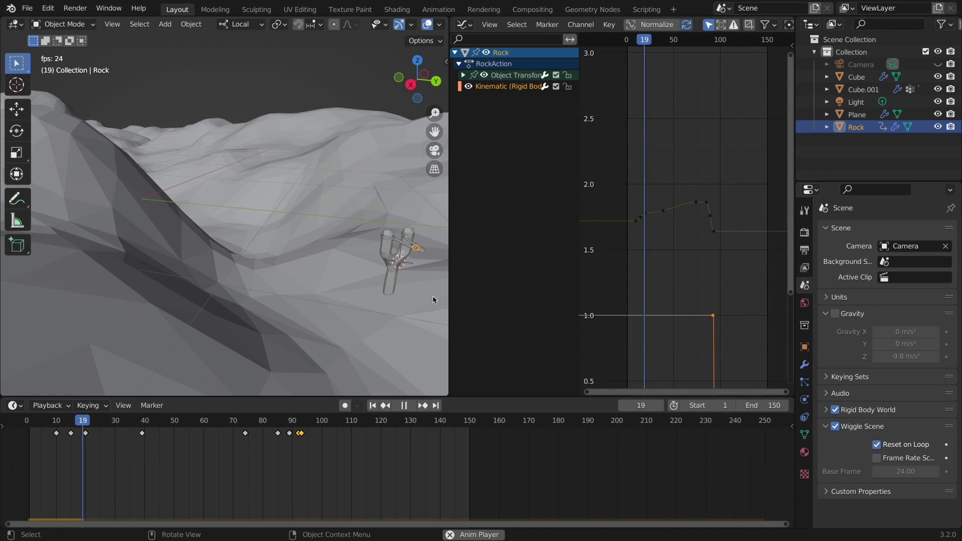
left_click(835, 313)
key("space")
scroll(891, 300, "down", 4)
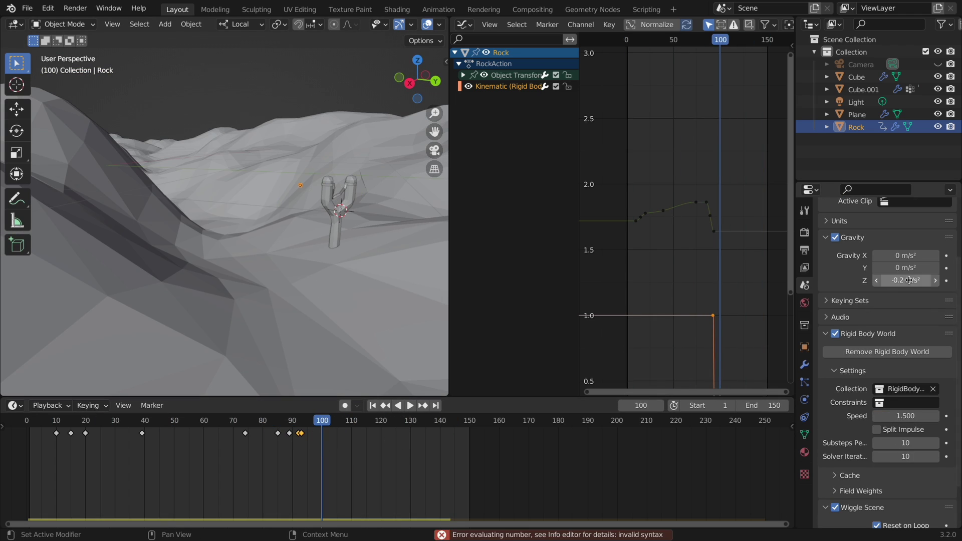
double_click(897, 281)
type("-0.2")
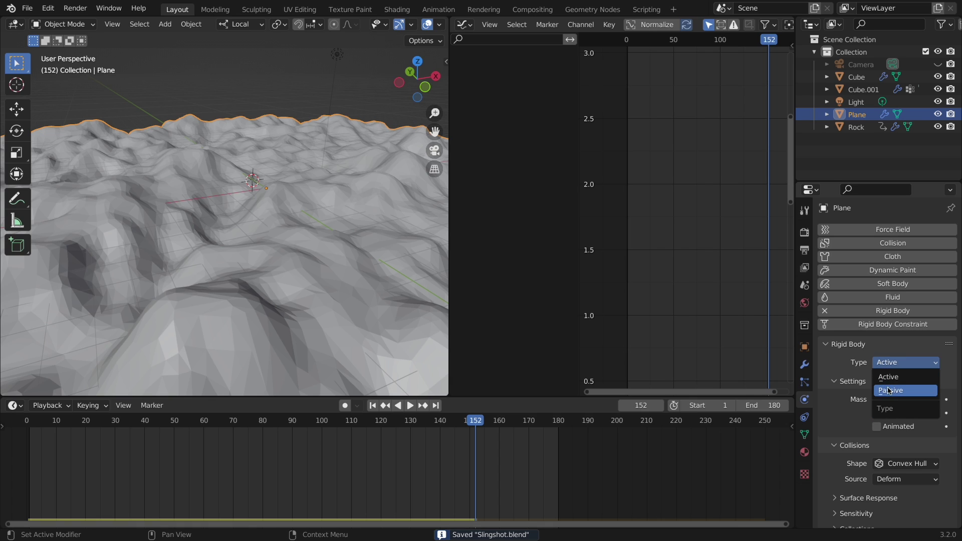
Make the terrain Plane a Passive rigid body with Mesh collision shape and play the simulation
left_click(889, 391)
left_click(892, 440)
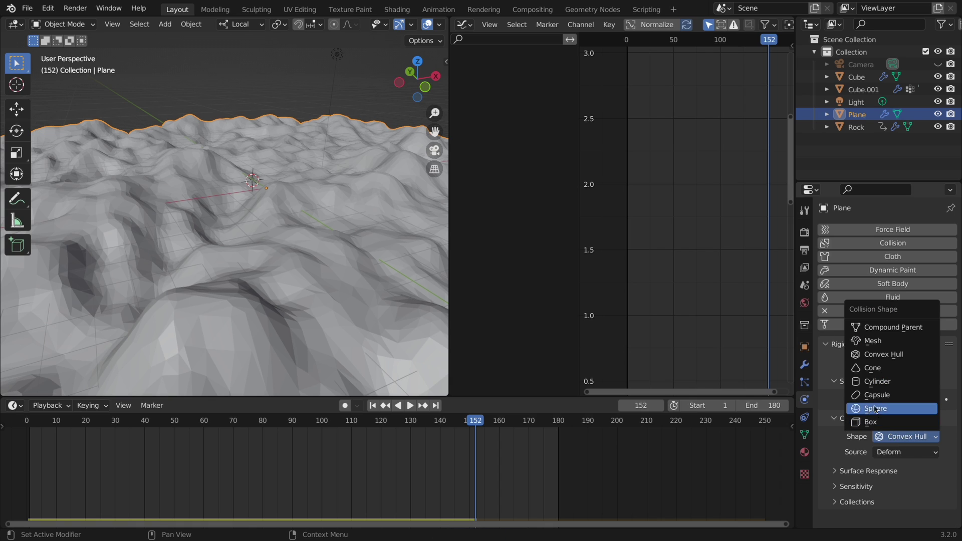
left_click(874, 342)
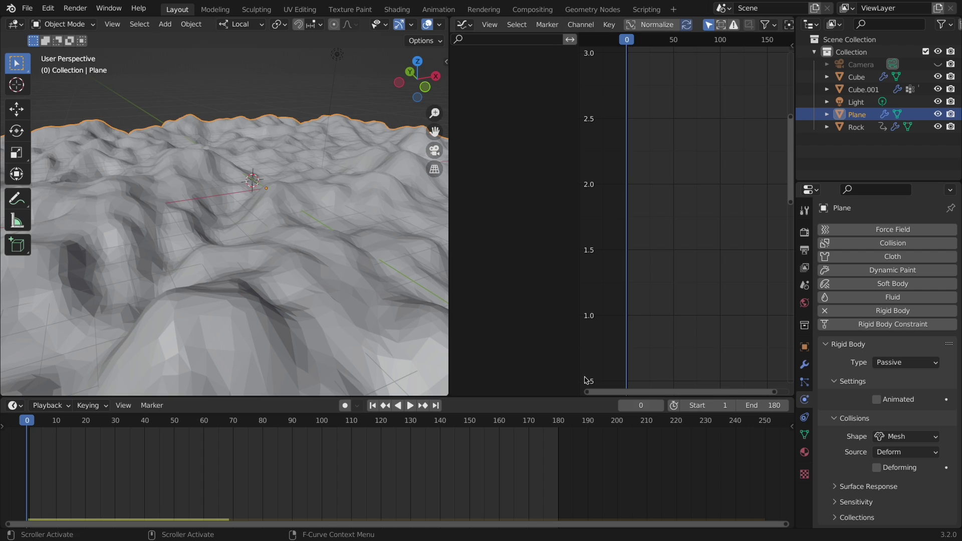
key("space")
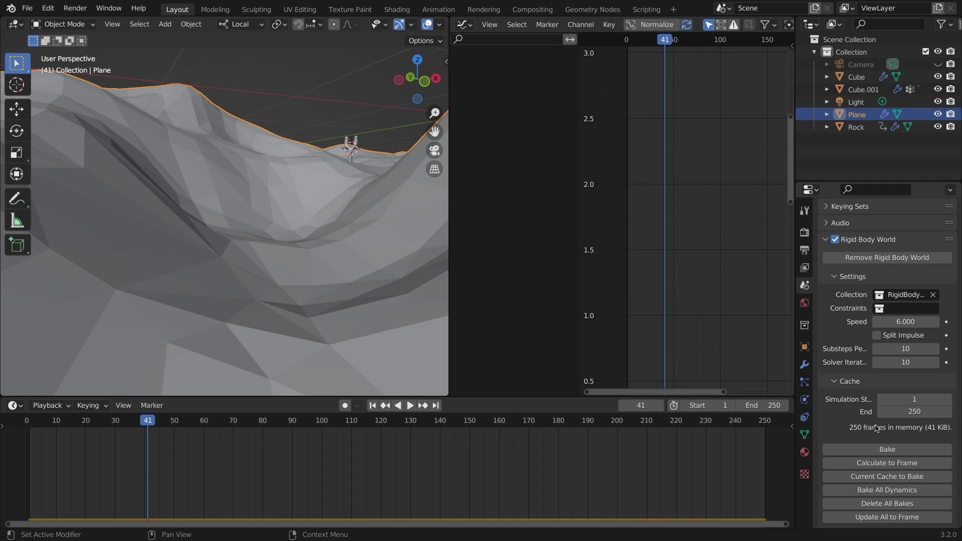
Set the Rigid Body World cache end frame to 500
left_click(908, 411)
type("50")
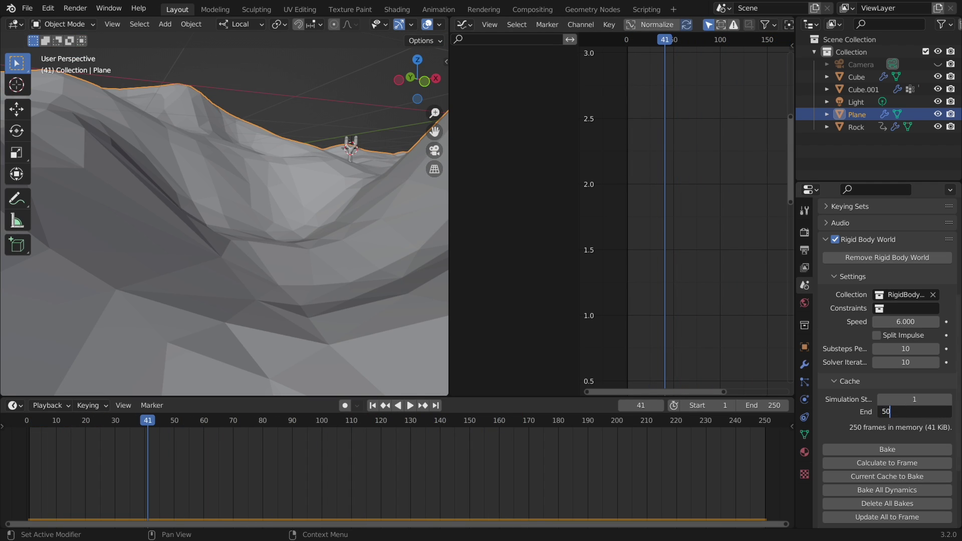
type("0")
key("Return")
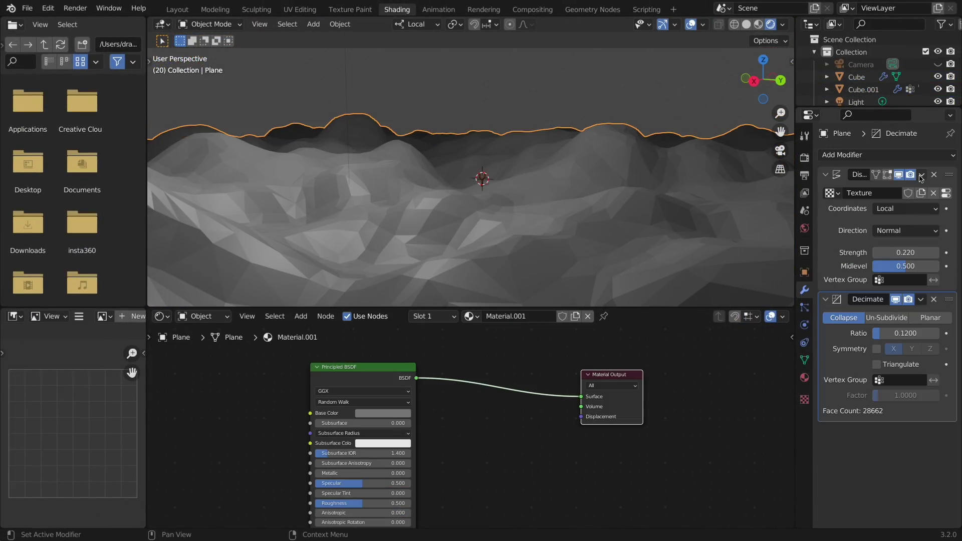
Assign green Material.005 to the terrain's lowest faces, selected in X-ray from the front view
key("Tab")
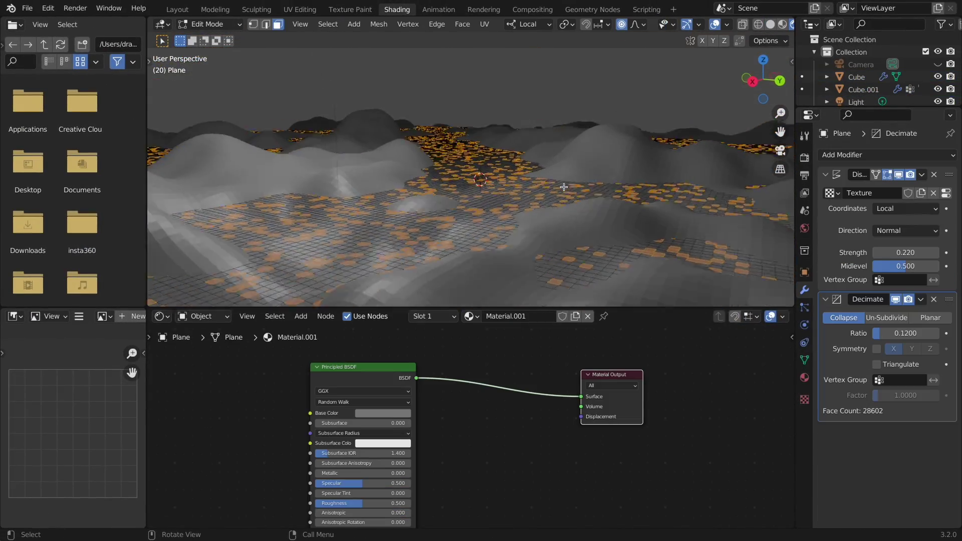
left_click(876, 176)
key("KP_1")
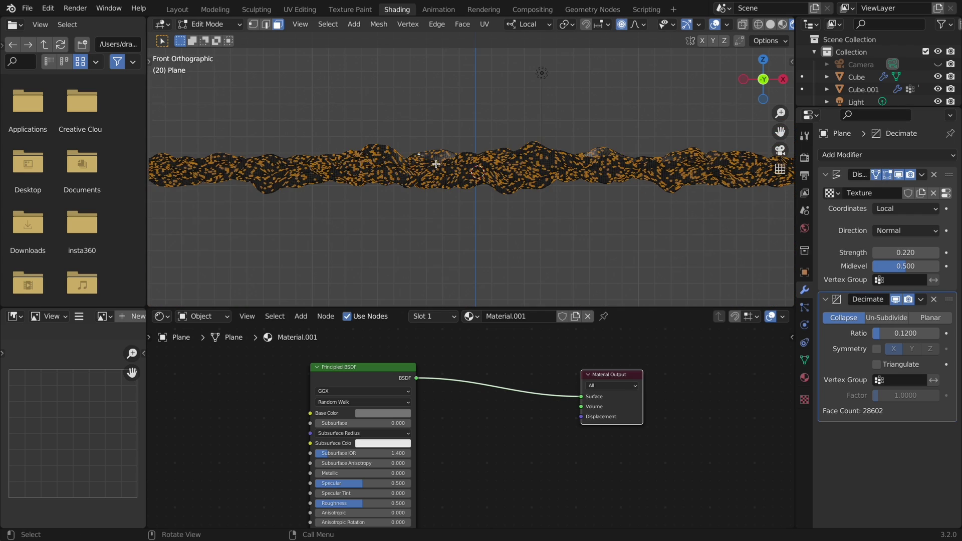
left_click(805, 378)
key("alt+z")
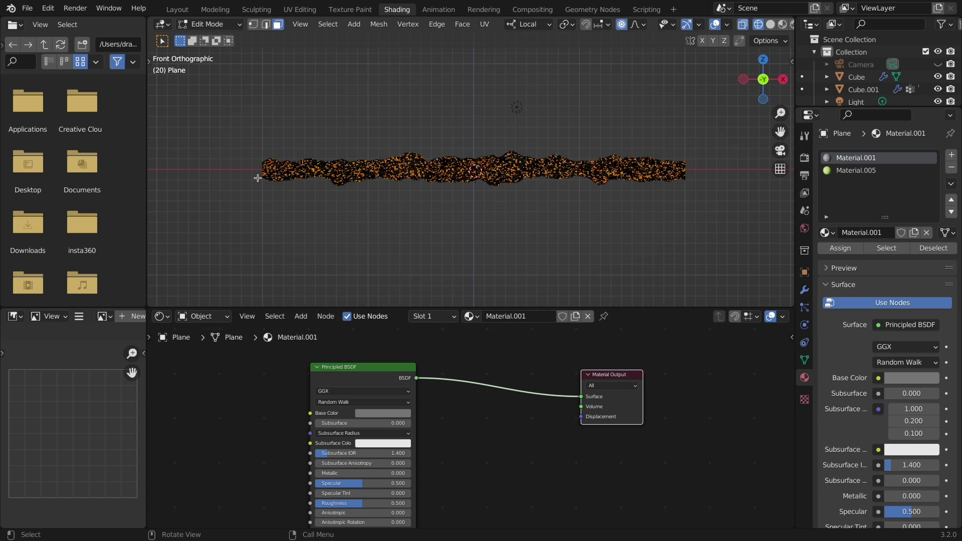
left_click_drag(258, 172, 762, 301)
left_click(856, 171)
left_click(840, 248)
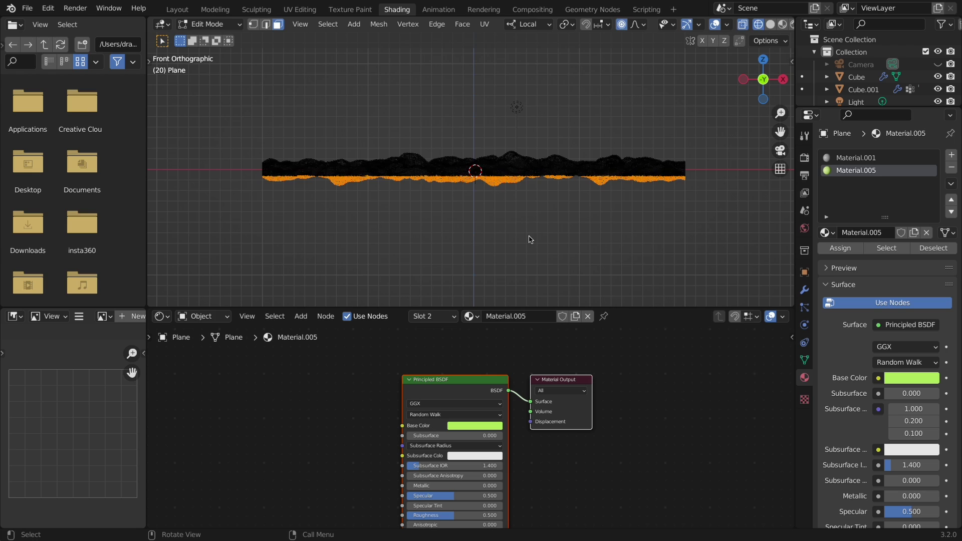
key("Tab")
middle_click_drag(531, 239, 536, 231)
key("alt+z")
scroll(539, 225, "up", 5)
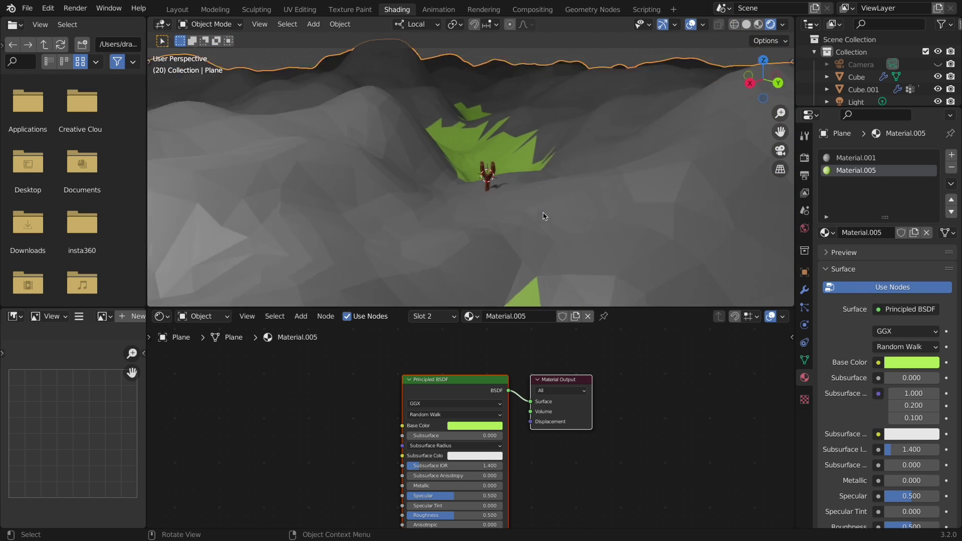
scroll(544, 216, "down", 4)
key("Tab")
Add a third material slot with a new material and circle-select the terrain peaks
left_click(952, 155)
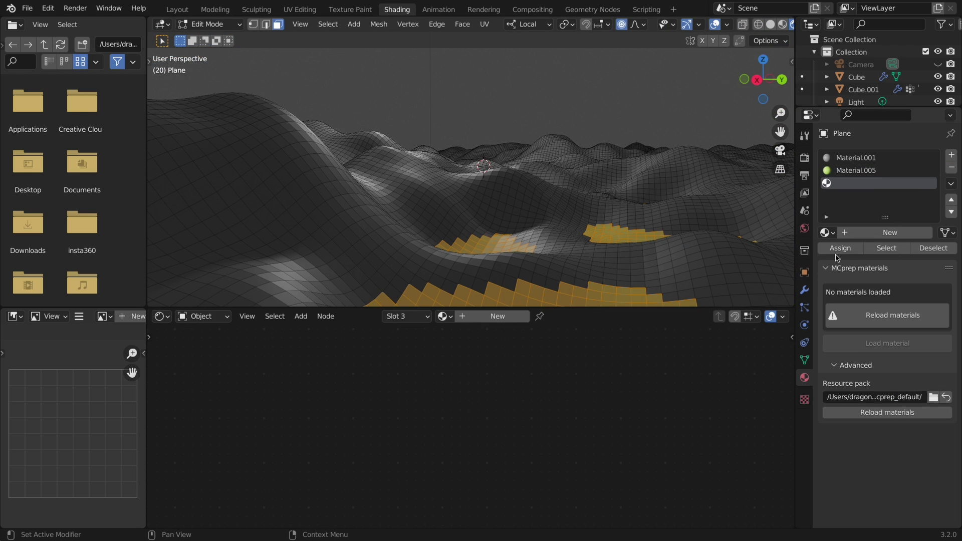
left_click(497, 317)
key("KP_1")
key("alt+z")
key("c")
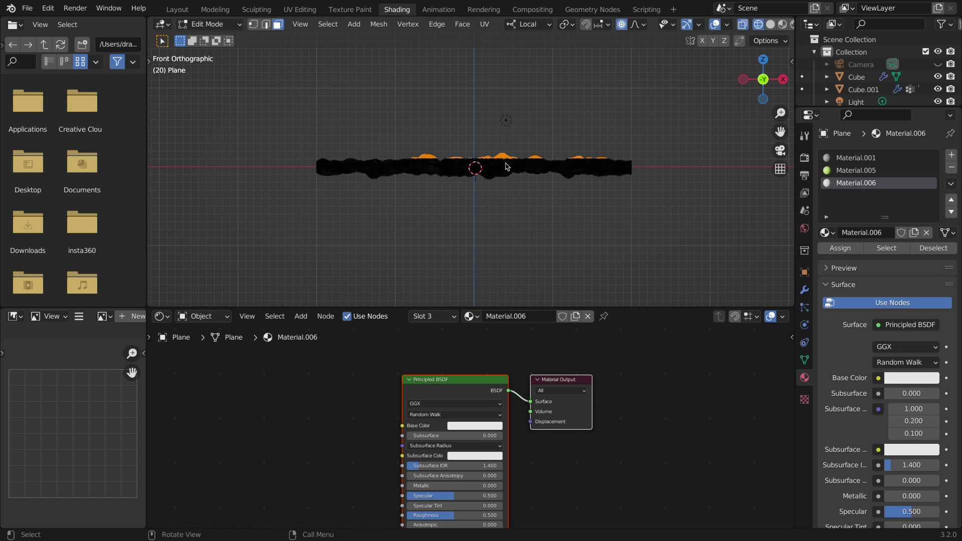
key("Tab")
key("alt+z")
scroll(506, 167, "up", 10)
scroll(507, 167, "up", 8, "ctrl")
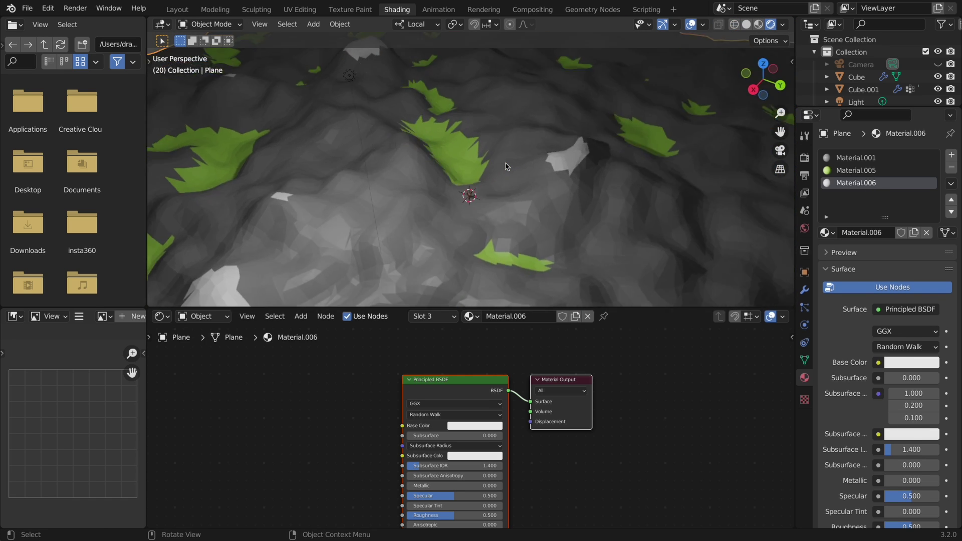
scroll(507, 167, "down", 5)
Refine the peak selection in X-ray from the front and check the white Material.006 peaks
key("Tab")
scroll(506, 167, "down", 8)
key("alt+z")
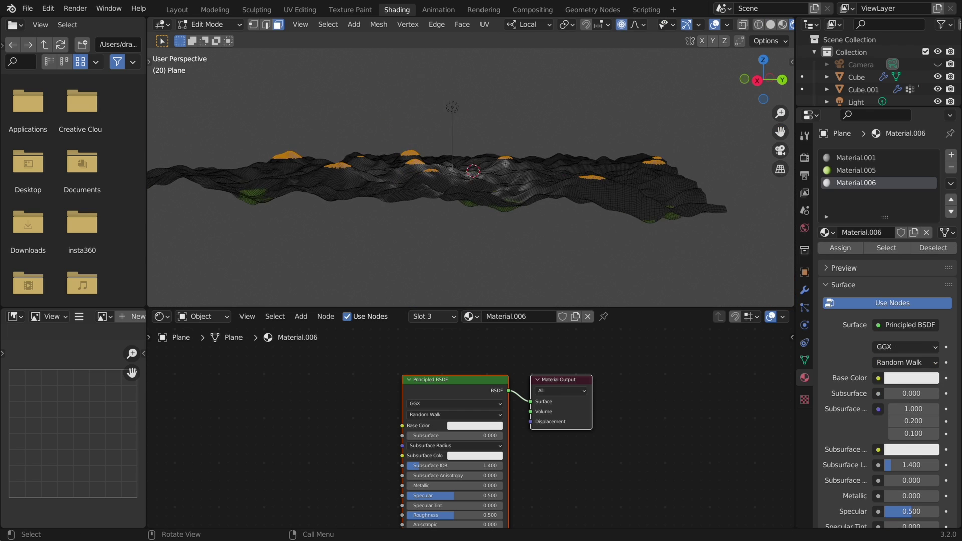
key("KP_1")
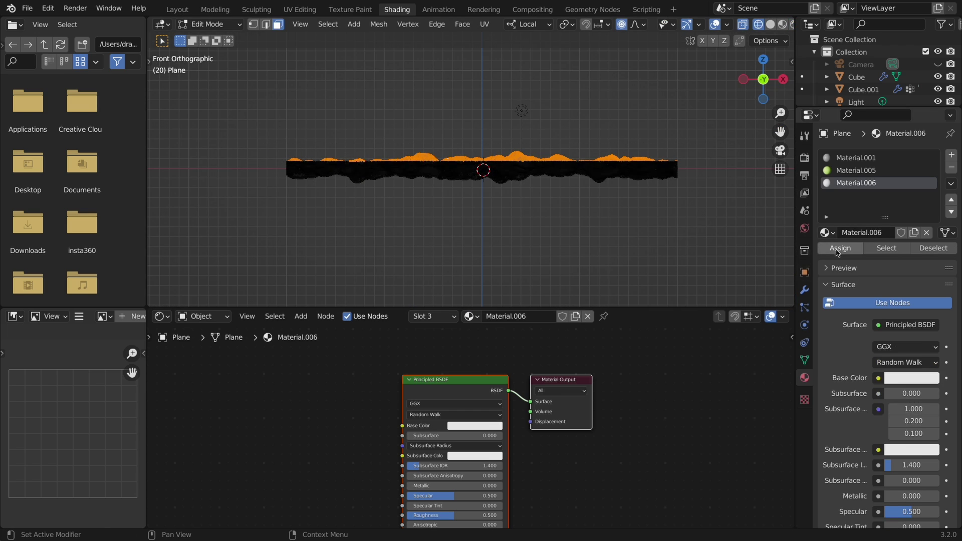
key("Tab")
key("alt+z")
scroll(491, 155, "up", 10)
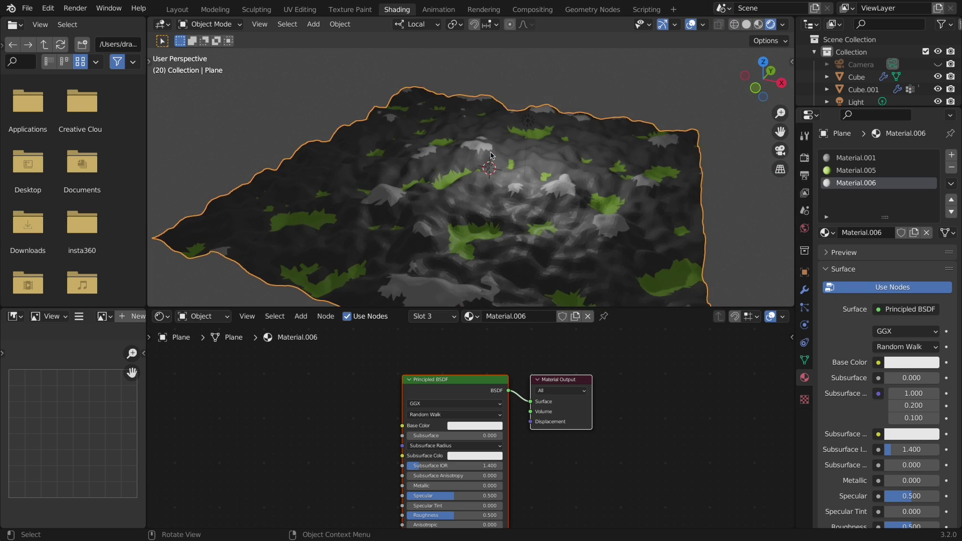
scroll(491, 155, "up", 8, "ctrl")
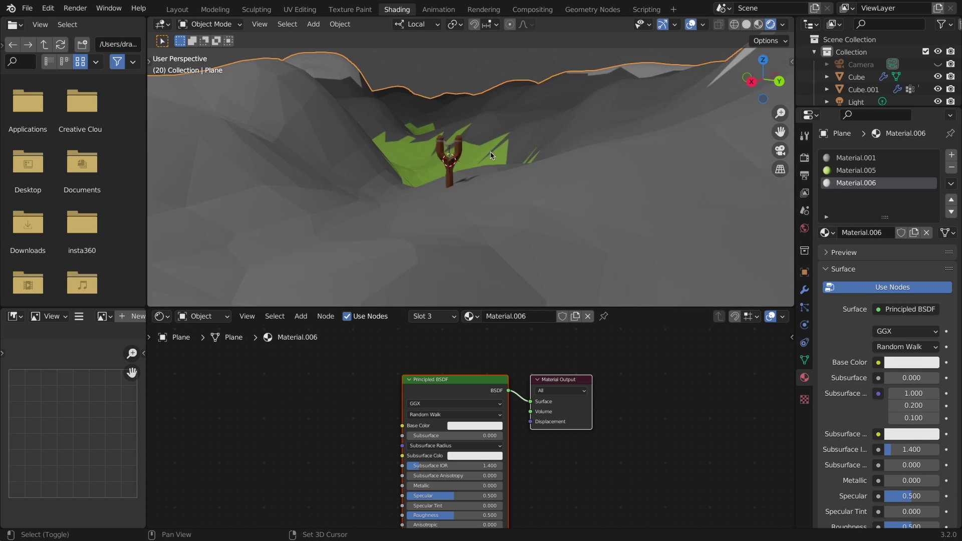
Zoom out to view the finished slingshot on the green- and white-patched low-poly terrain
scroll(491, 155, "down", 10, "shift")
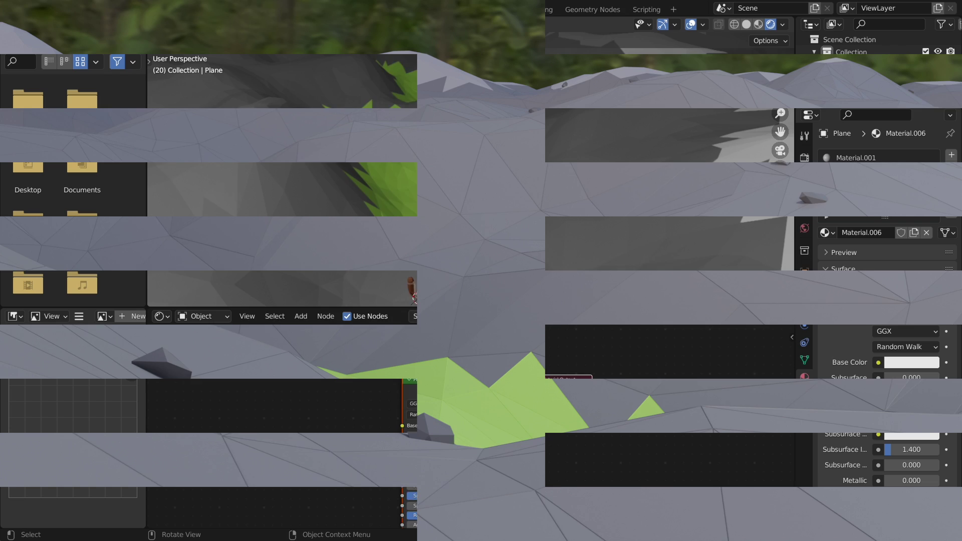